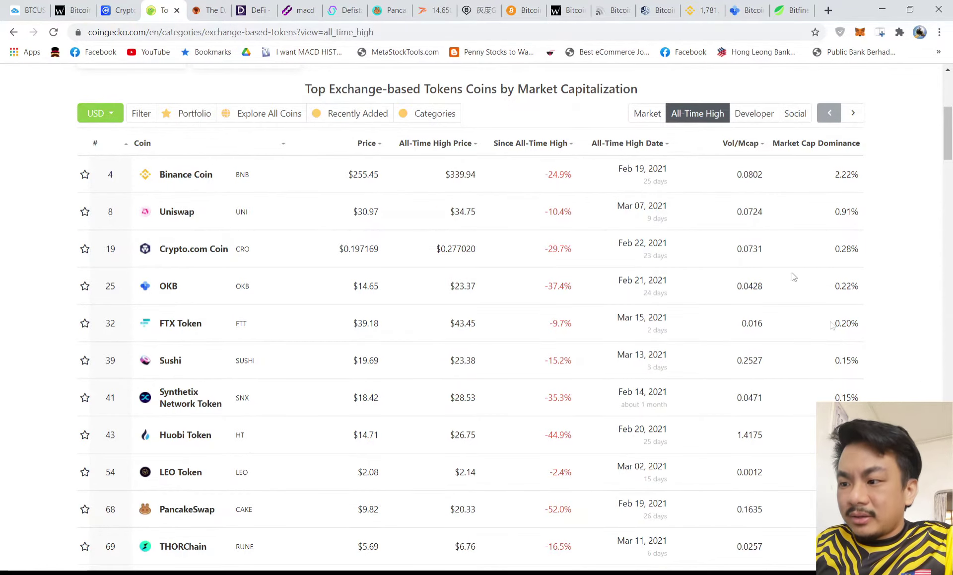
Step: Look through the exchange-based tokens list with its all-time-high prices, dates and percentage drops
{"action": "scroll", "coordinate": [783, 211], "scroll_direction": "down", "scroll_amount": 15}
{"action": "scroll", "coordinate": [740, 293], "scroll_direction": "down", "scroll_amount": 20}
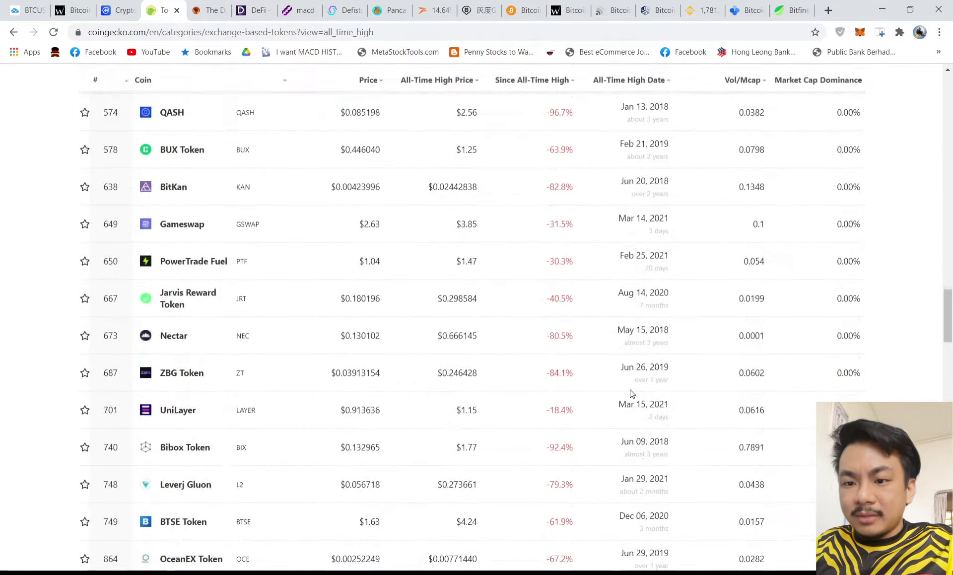
{"action": "scroll", "coordinate": [418, 293], "scroll_direction": "up", "scroll_amount": 4}
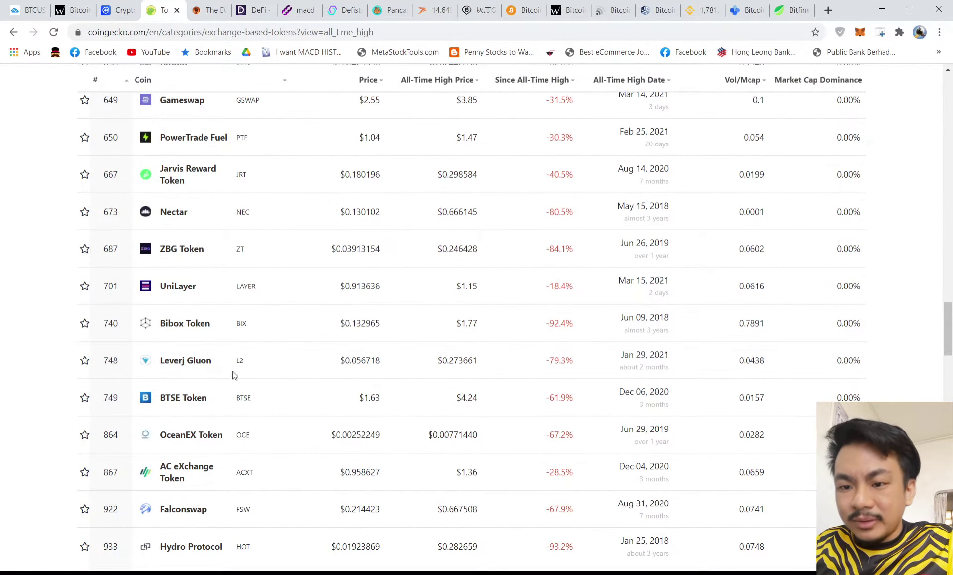
Step: Switch to the Excel workbook and examine the copied coin table and its header columns from No to M.D
{"action": "key", "text": "alt+Tab"}
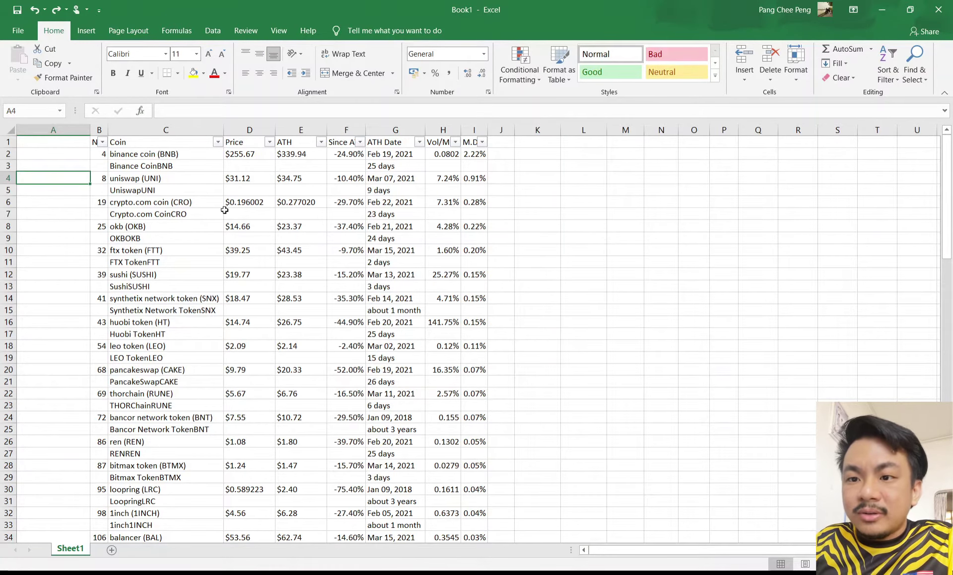
{"action": "left_click_drag", "start_coordinate": [141, 154], "coordinate": [437, 464]}
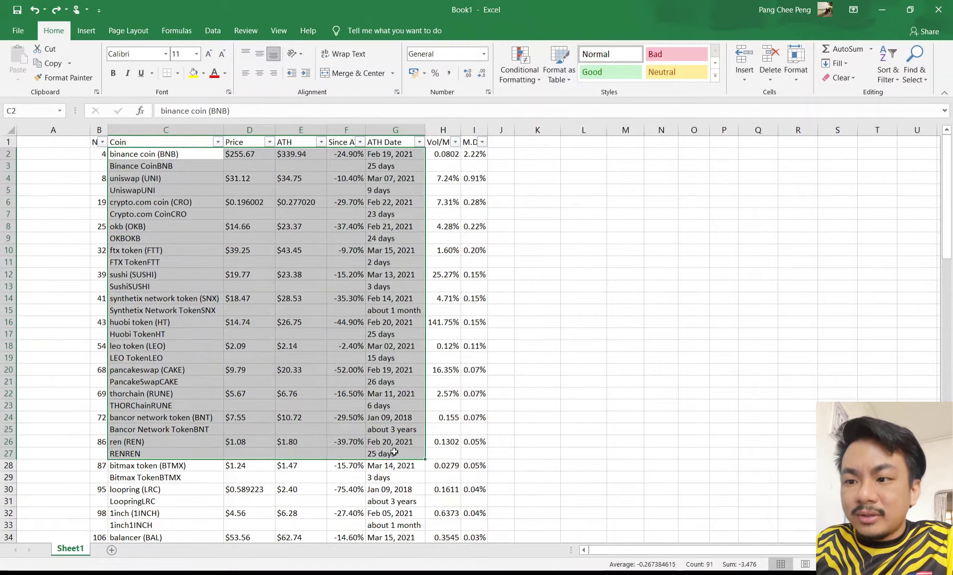
{"action": "left_click", "coordinate": [583, 393]}
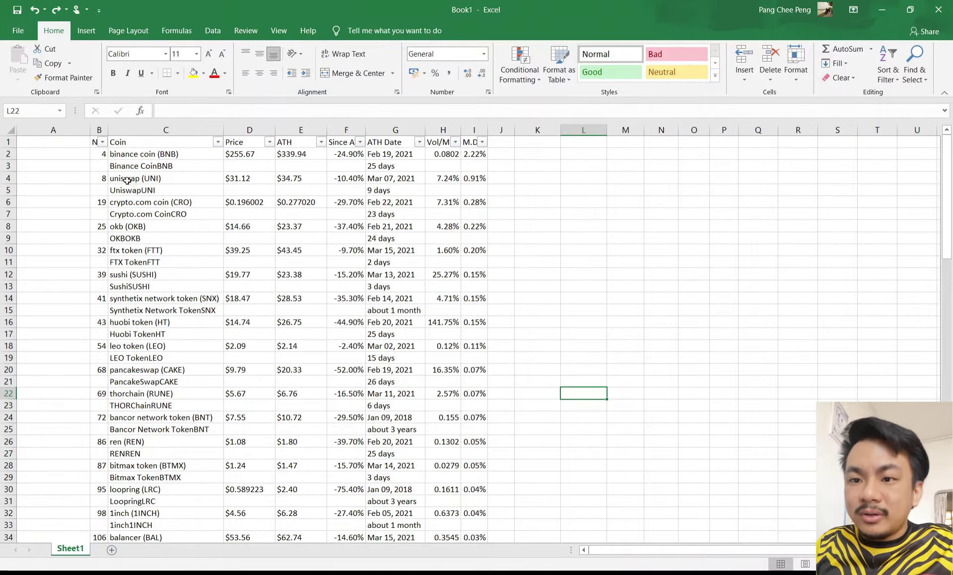
{"action": "left_click_drag", "start_coordinate": [95, 141], "coordinate": [476, 133]}
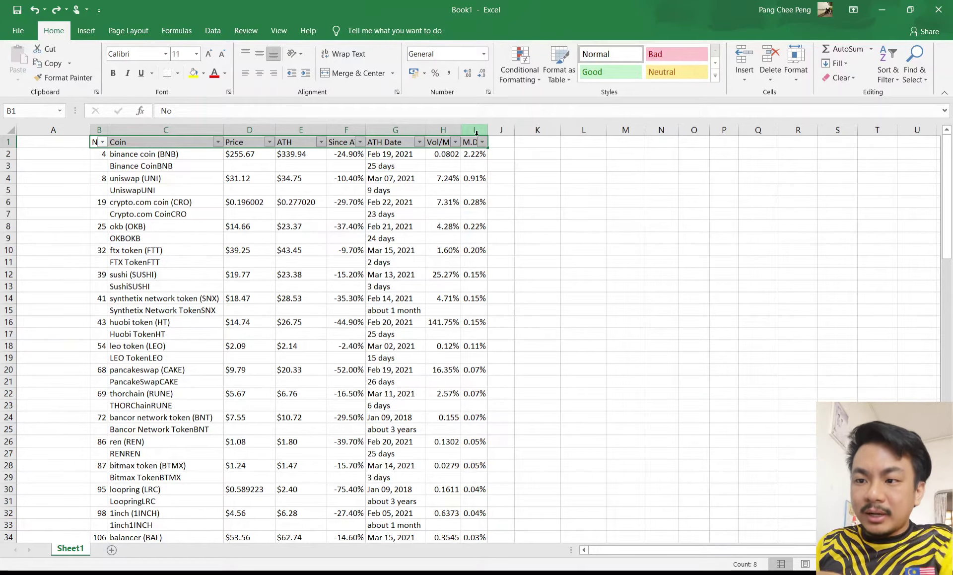
Step: Examine the lower-ranked coins in the table, comparing their ATH dates, ages and drops since ATH, such as airswap (AST)
{"action": "scroll", "coordinate": [402, 274], "scroll_direction": "down", "scroll_amount": 20}
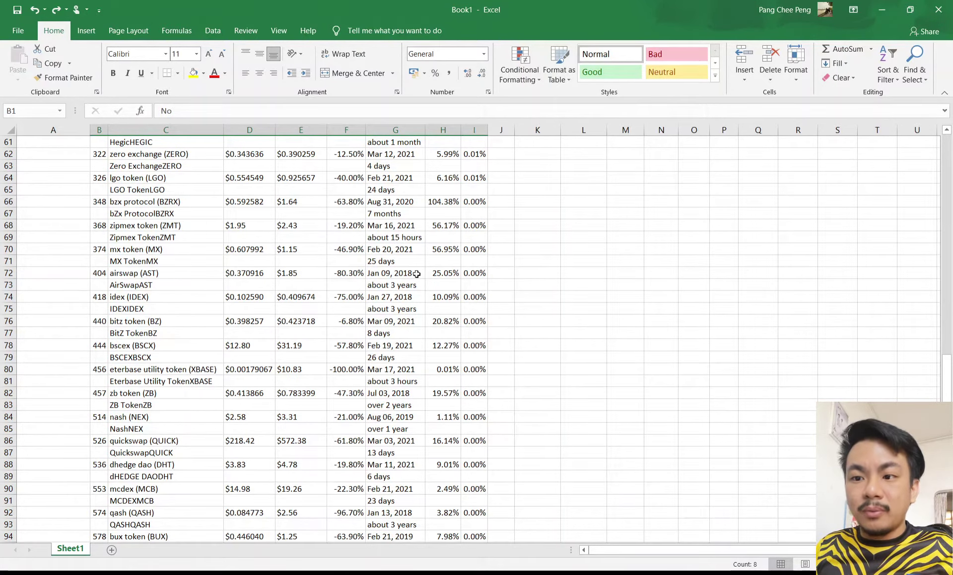
{"action": "left_click_drag", "start_coordinate": [416, 274], "coordinate": [415, 285]}
{"action": "scroll", "coordinate": [416, 285], "scroll_direction": "down", "scroll_amount": 2}
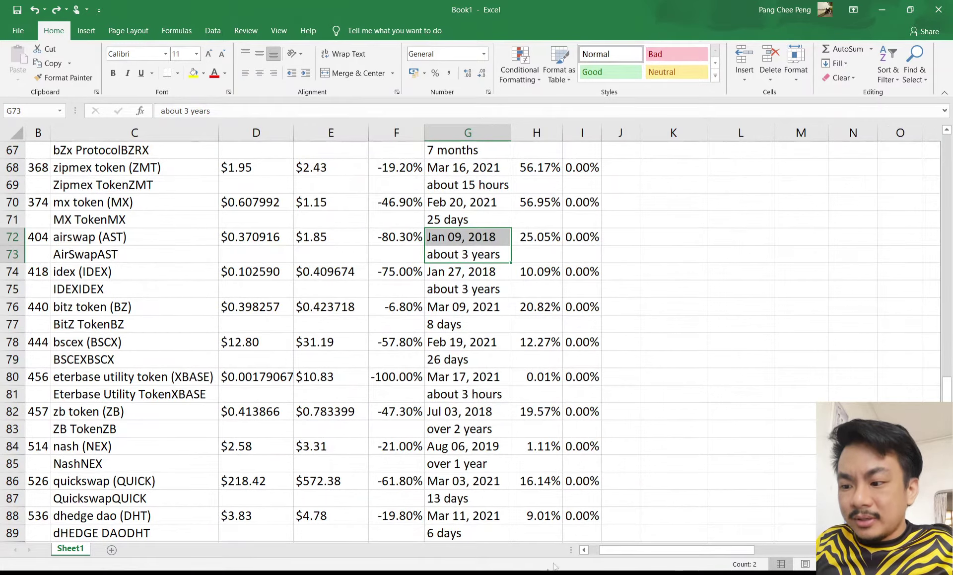
{"action": "scroll", "coordinate": [607, 418], "scroll_direction": "up", "scroll_amount": 3, "text": "ctrl"}
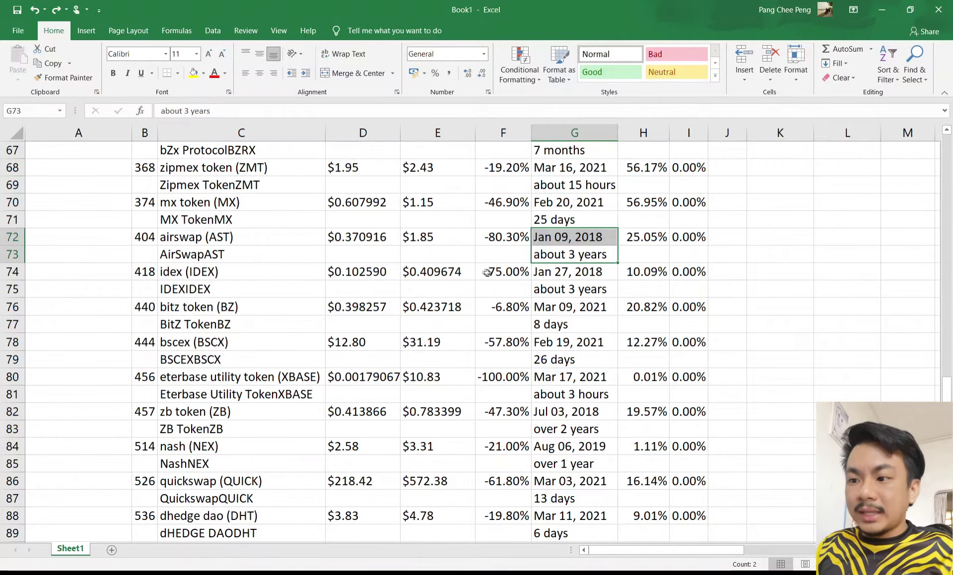
{"action": "left_click", "coordinate": [497, 238]}
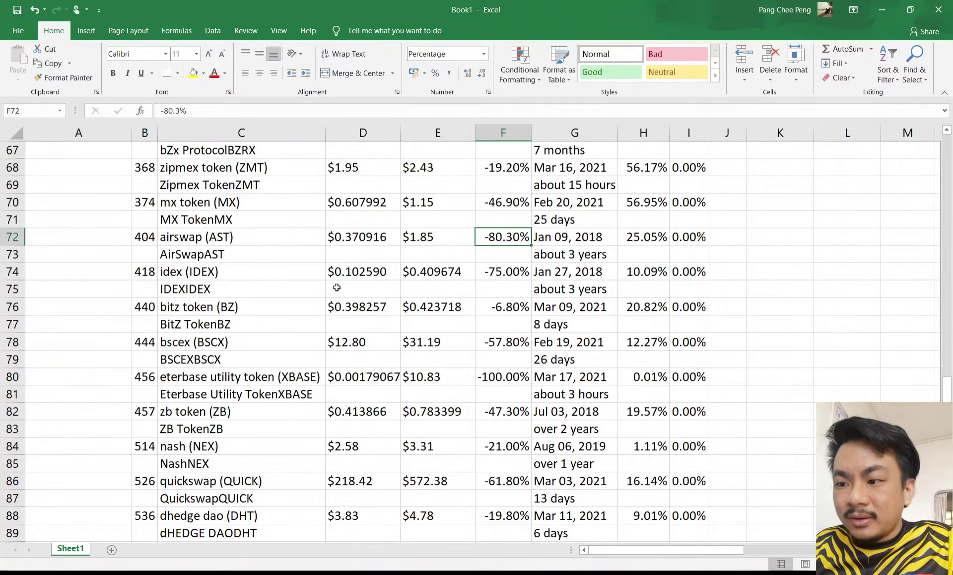
{"action": "scroll", "coordinate": [843, 366], "scroll_direction": "up", "scroll_amount": 6}
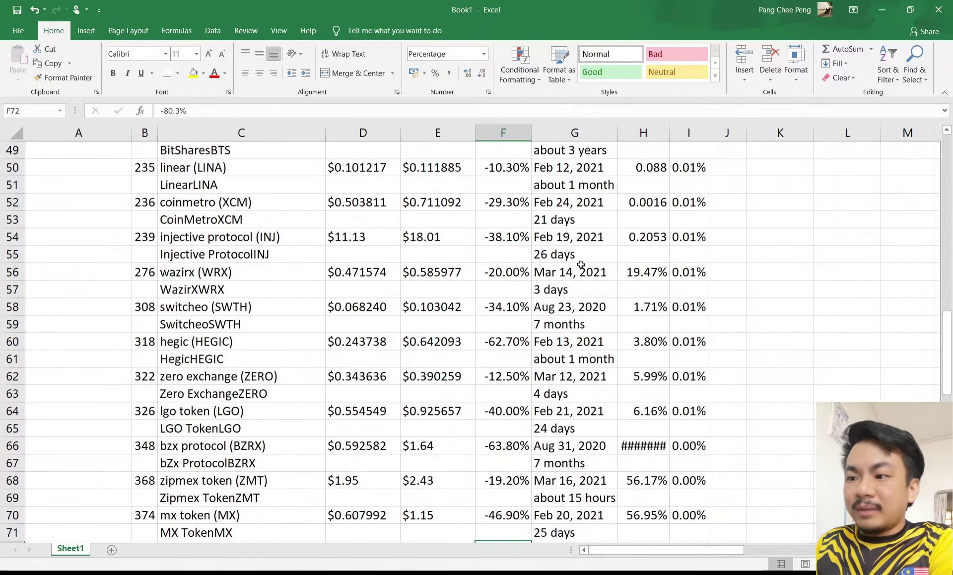
{"action": "scroll", "coordinate": [592, 254], "scroll_direction": "up", "scroll_amount": 4}
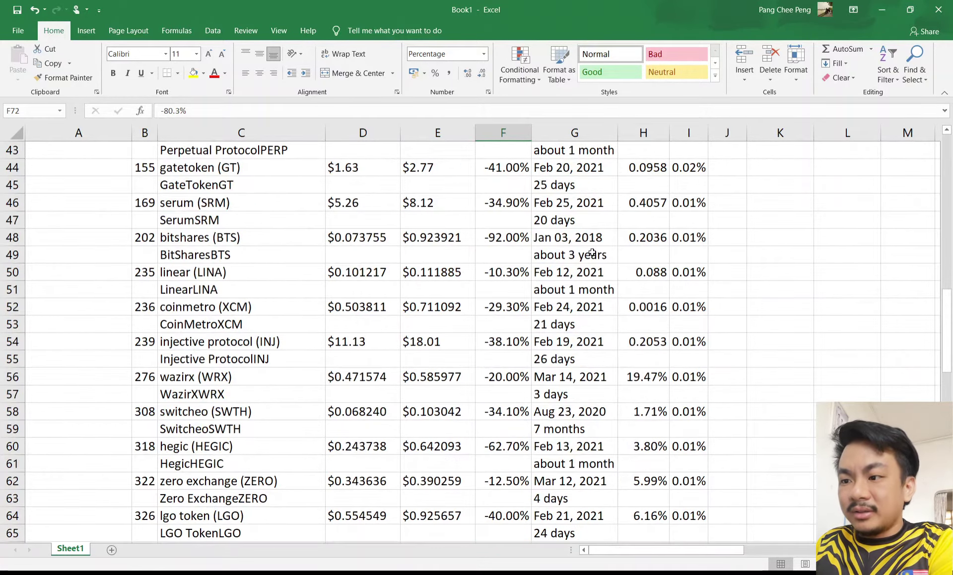
{"action": "scroll", "coordinate": [591, 253], "scroll_direction": "down", "scroll_amount": 2}
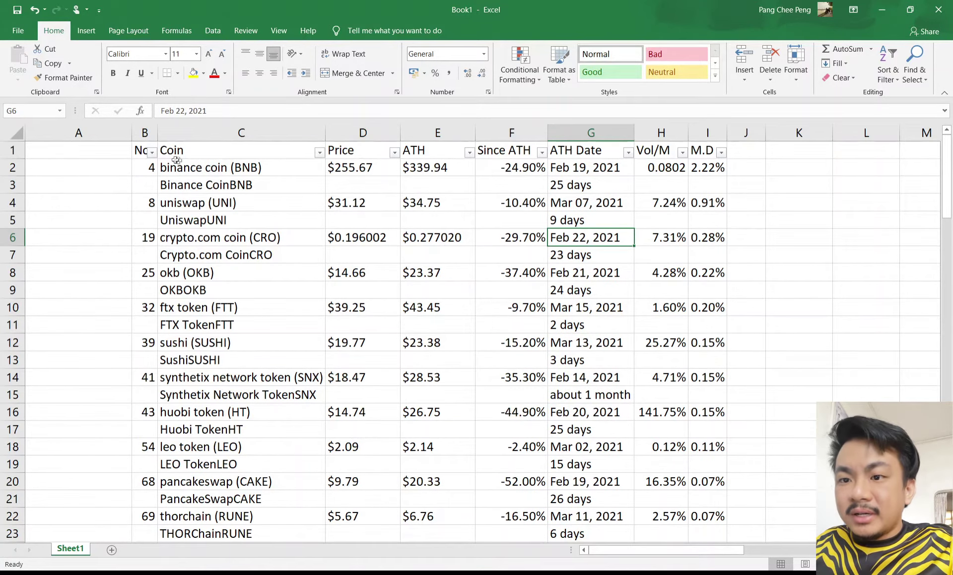
Step: Review the rank numbers and Since ATH percentages of the top-ranked coins at the start of the table
{"action": "left_click_drag", "start_coordinate": [140, 158], "coordinate": [142, 516]}
{"action": "left_click", "coordinate": [529, 174]}
{"action": "left_click_drag", "start_coordinate": [511, 157], "coordinate": [514, 405]}
{"action": "left_click", "coordinate": [745, 361]}
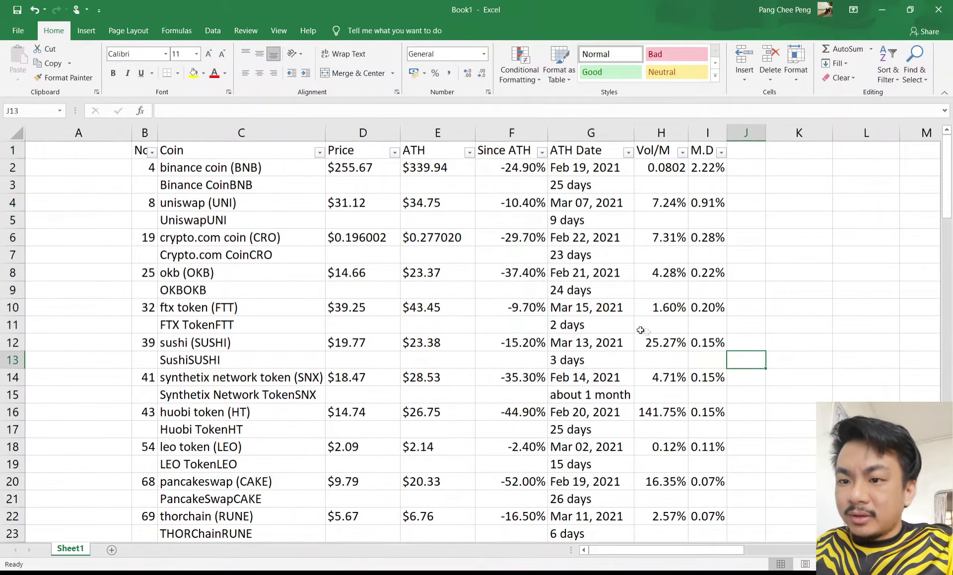
{"action": "left_click_drag", "start_coordinate": [149, 167], "coordinate": [144, 414]}
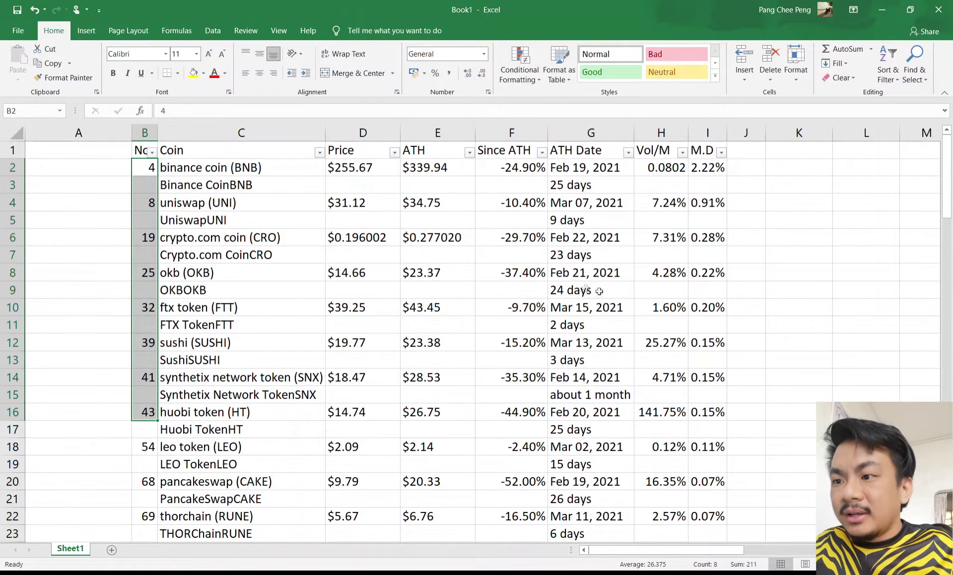
{"action": "left_click", "coordinate": [501, 235]}
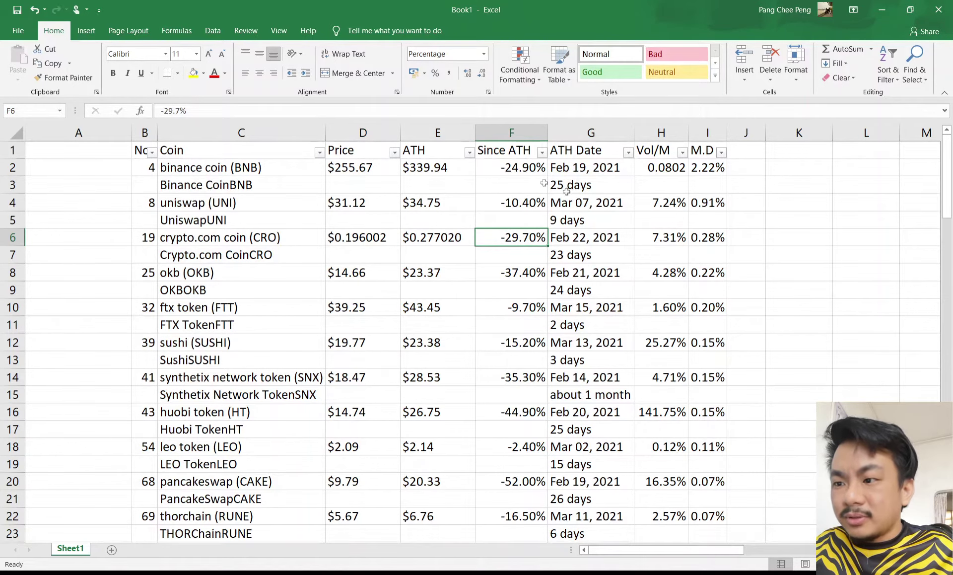
{"action": "left_click", "coordinate": [513, 167]}
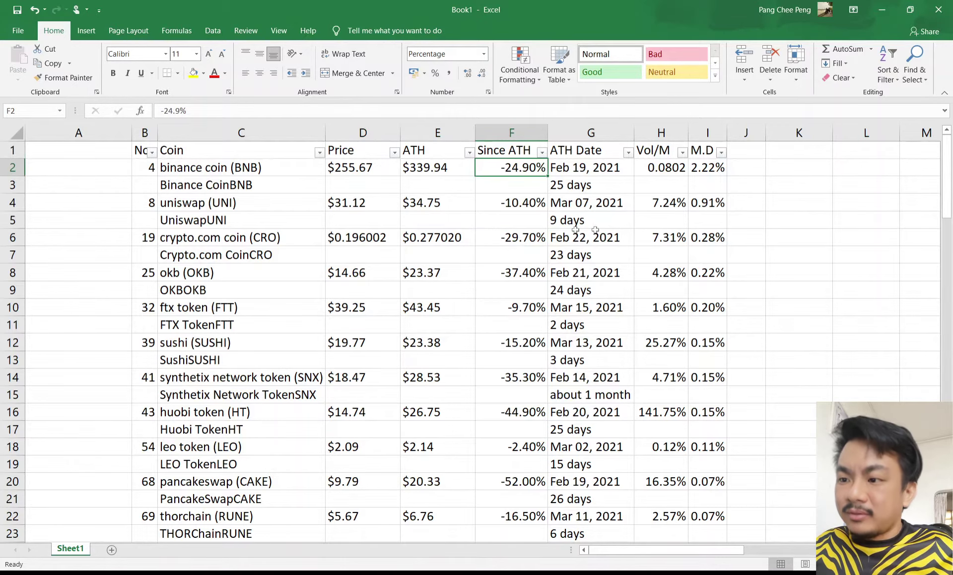
Step: Fill the Since ATH cells of okb (OKB) and synthetix network token (SNX) with yellow
{"action": "left_click", "coordinate": [519, 274]}
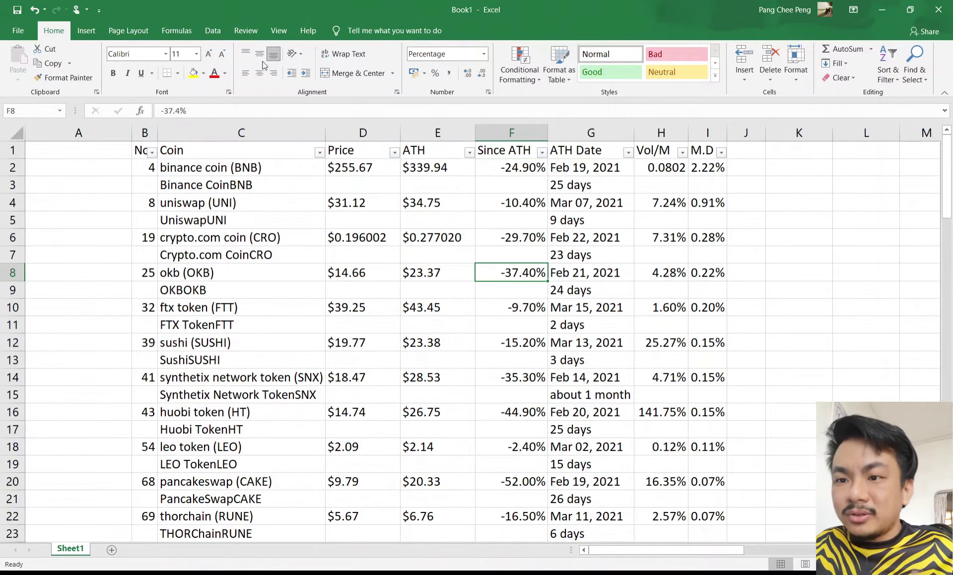
{"action": "left_click", "coordinate": [193, 73]}
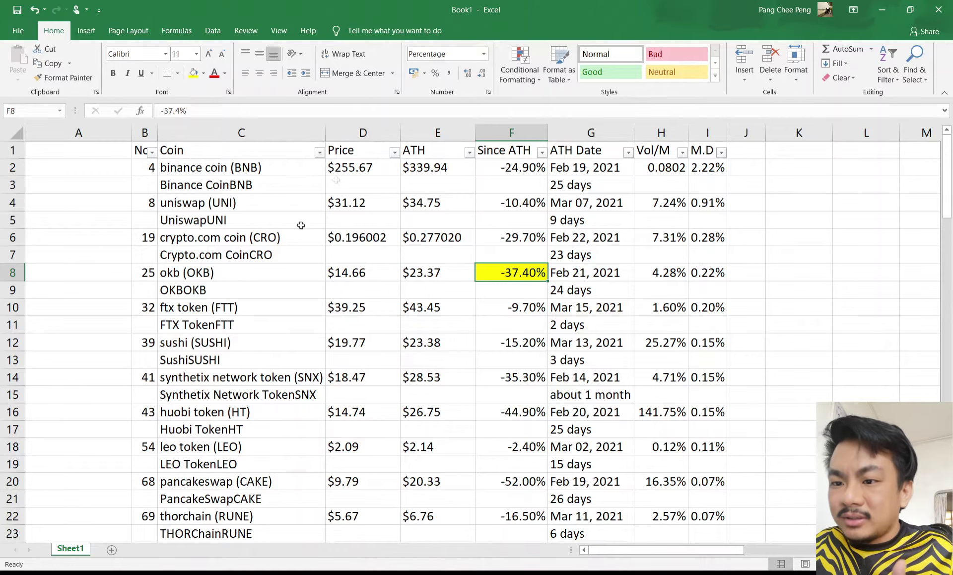
{"action": "left_click", "coordinate": [511, 378]}
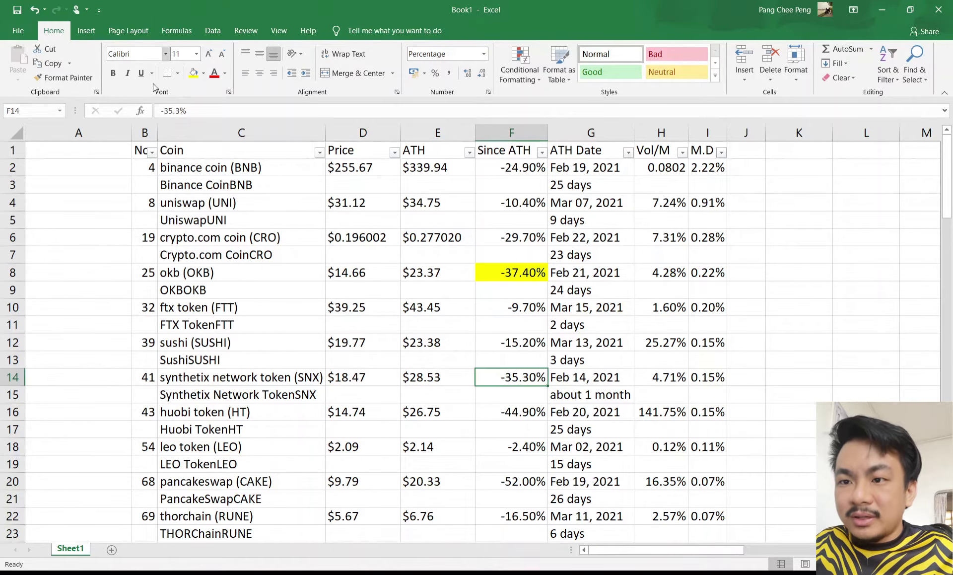
{"action": "left_click", "coordinate": [193, 73]}
Step: Fill the Since ATH cells of huobi token (HT), pancakeswap (CAKE) and ren (REN) with yellow
{"action": "scroll", "coordinate": [595, 323], "scroll_direction": "down", "scroll_amount": 1}
{"action": "scroll", "coordinate": [594, 323], "scroll_direction": "down", "scroll_amount": 1}
{"action": "left_click", "coordinate": [518, 358]}
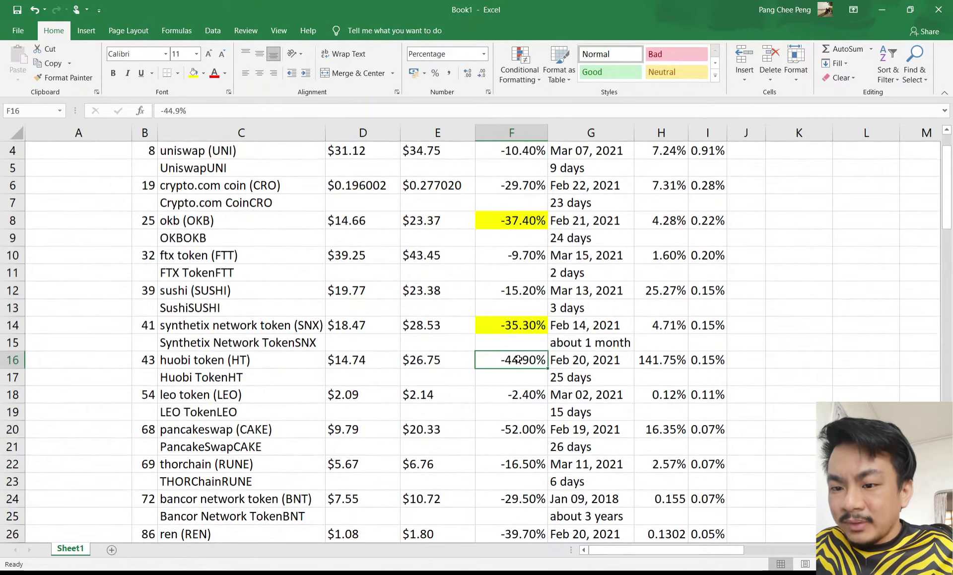
{"action": "left_click", "coordinate": [193, 72]}
{"action": "scroll", "coordinate": [569, 376], "scroll_direction": "down", "scroll_amount": 3}
{"action": "left_click", "coordinate": [514, 270]}
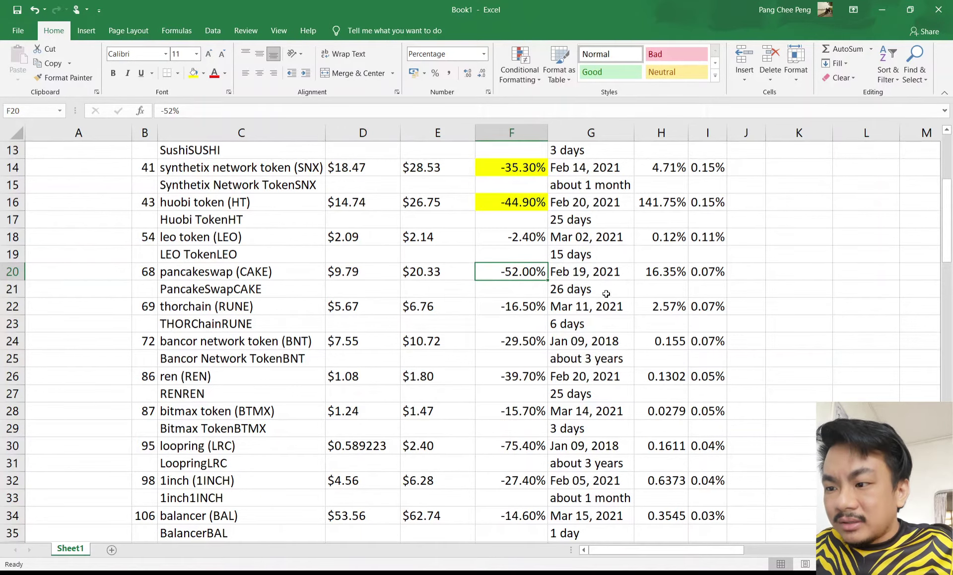
{"action": "left_click", "coordinate": [193, 73]}
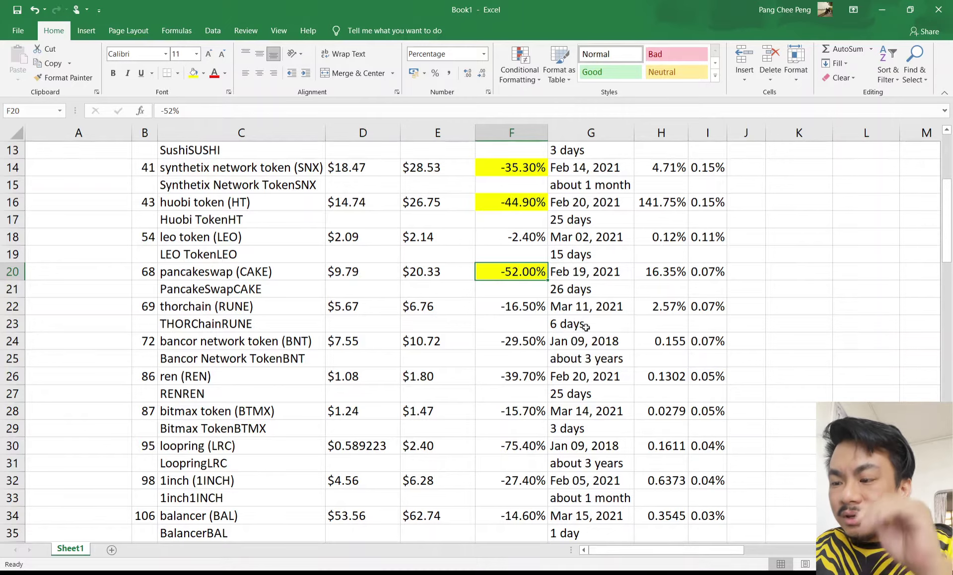
{"action": "left_click", "coordinate": [525, 373]}
{"action": "key", "text": "F4"}
{"action": "scroll", "coordinate": [523, 350], "scroll_direction": "down", "scroll_amount": 2}
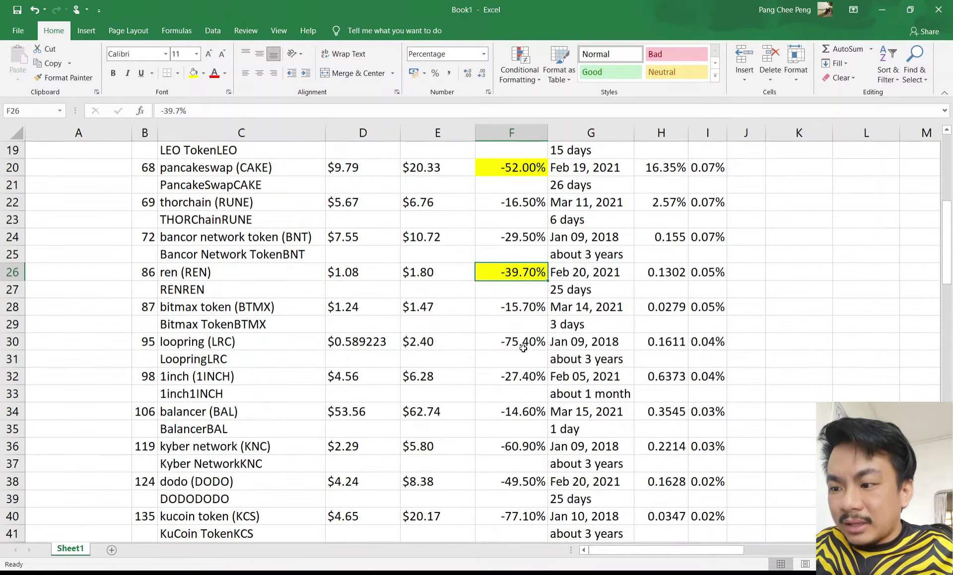
Step: Fill both rows of the loopring (LRC) entry with yellow, from the No column to the M.D column
{"action": "left_click_drag", "start_coordinate": [709, 361], "coordinate": [137, 342]}
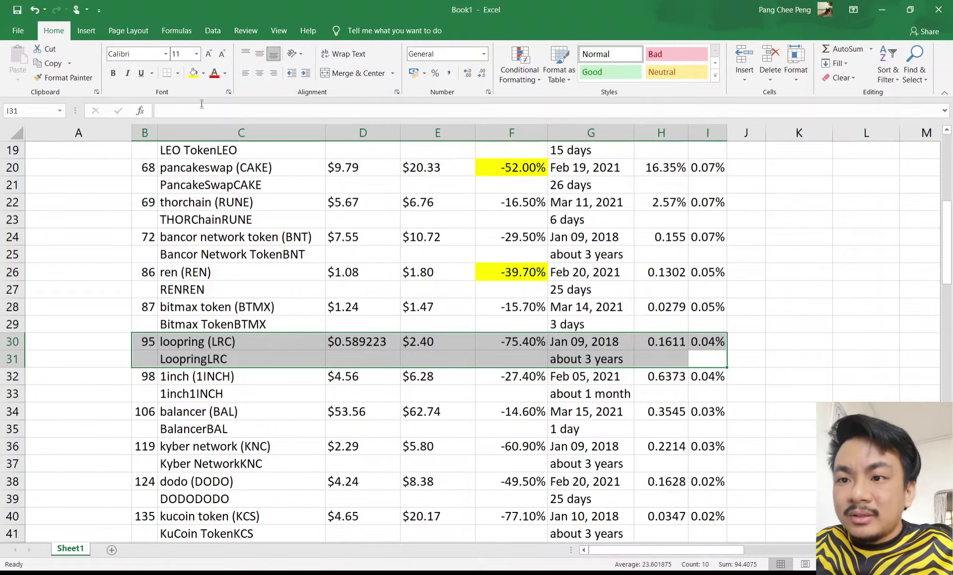
{"action": "left_click", "coordinate": [193, 74]}
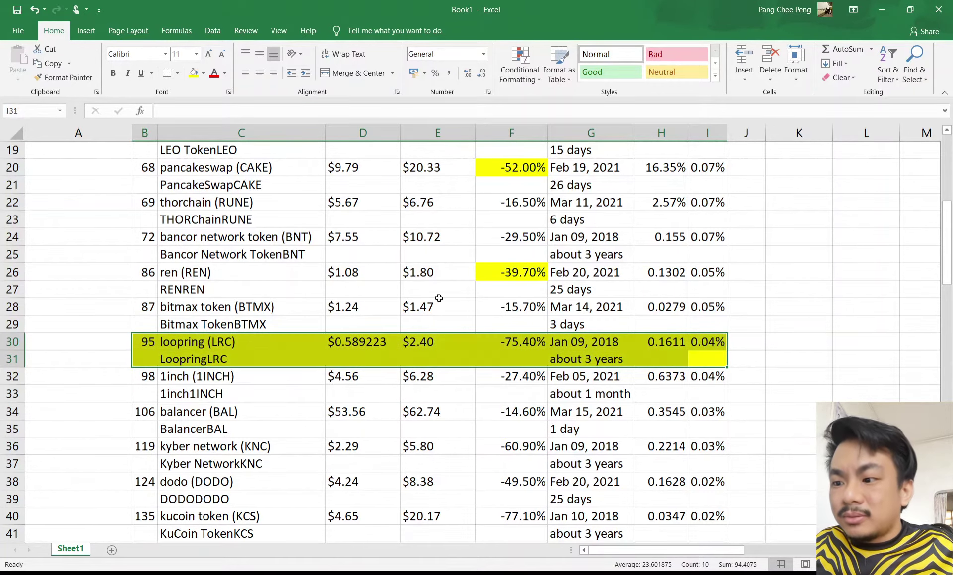
{"action": "left_click", "coordinate": [818, 371]}
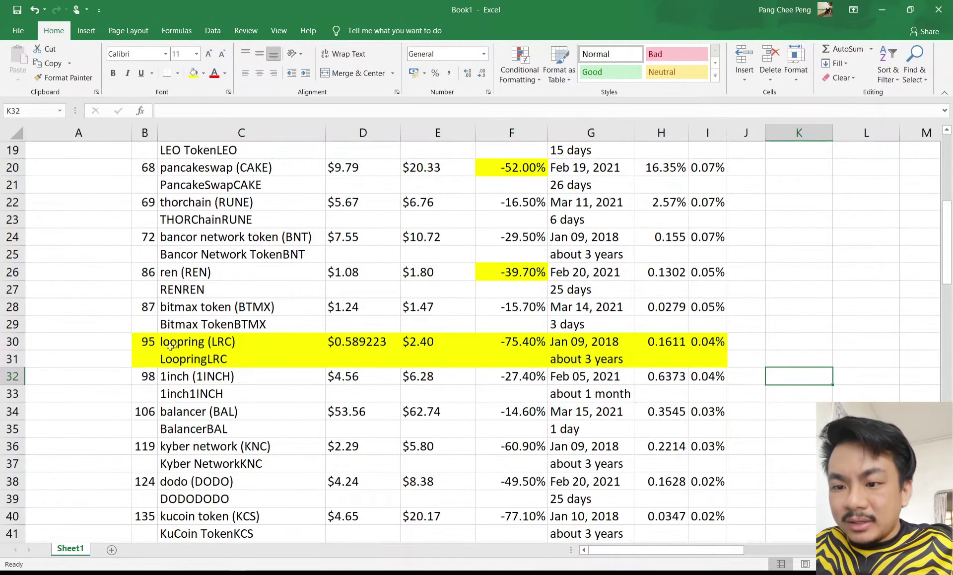
{"action": "left_click", "coordinate": [553, 359]}
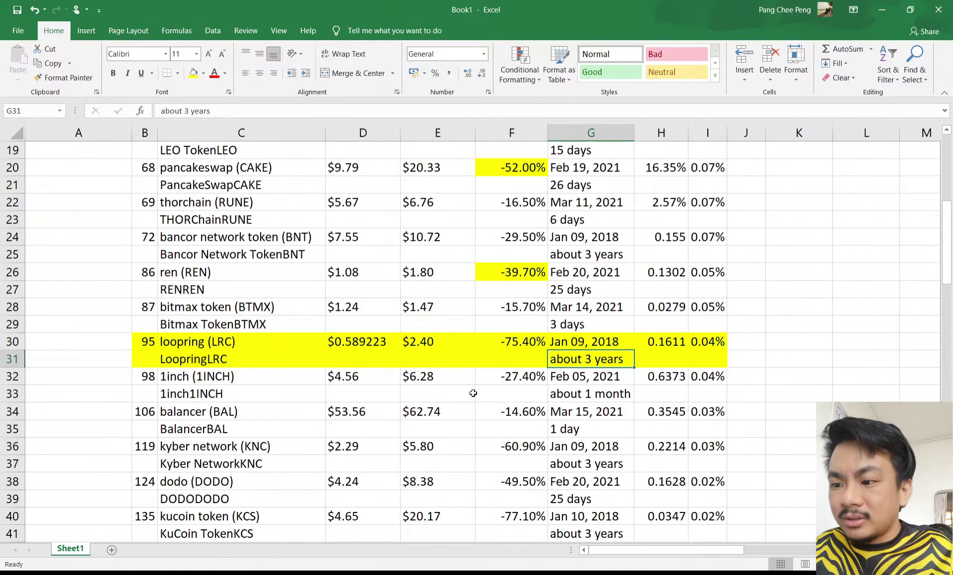
{"action": "left_click", "coordinate": [432, 357]}
Step: Highlight both rows of the kyber network (KNC) entry in yellow across columns B to I
{"action": "left_click", "coordinate": [556, 427]}
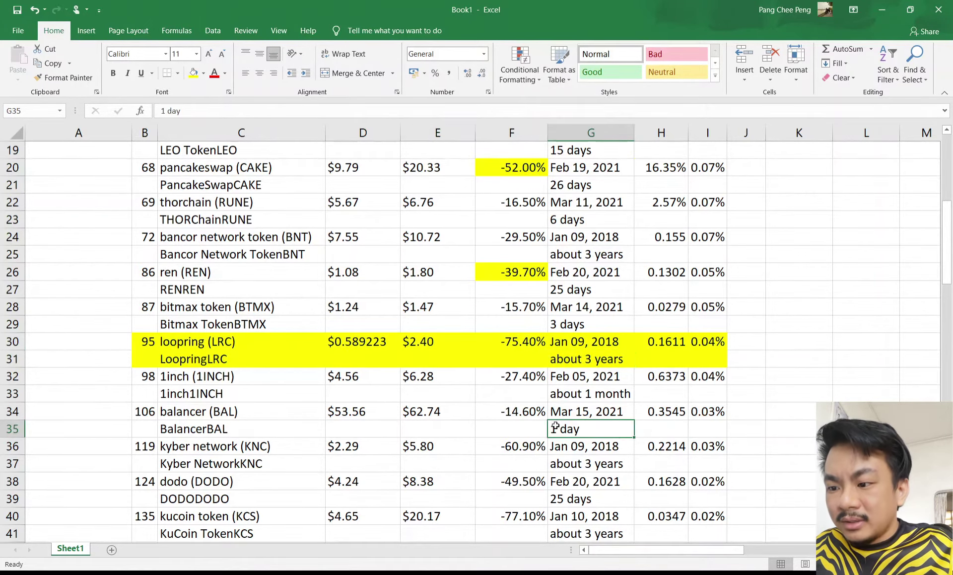
{"action": "scroll", "coordinate": [599, 389], "scroll_direction": "down", "scroll_amount": 2}
{"action": "left_click", "coordinate": [541, 344]}
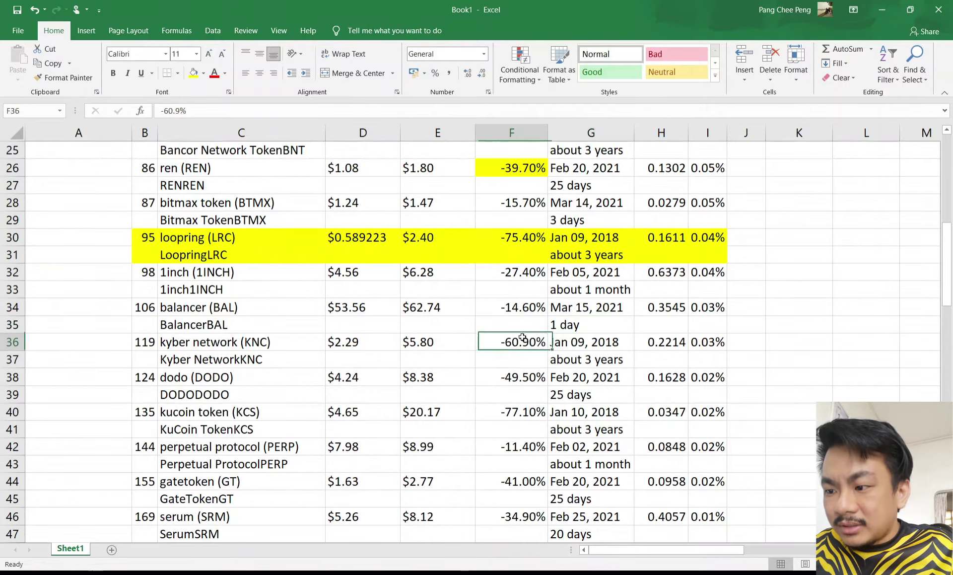
{"action": "left_click_drag", "start_coordinate": [702, 360], "coordinate": [147, 343]}
{"action": "left_click", "coordinate": [194, 73]}
{"action": "left_click", "coordinate": [663, 378]}
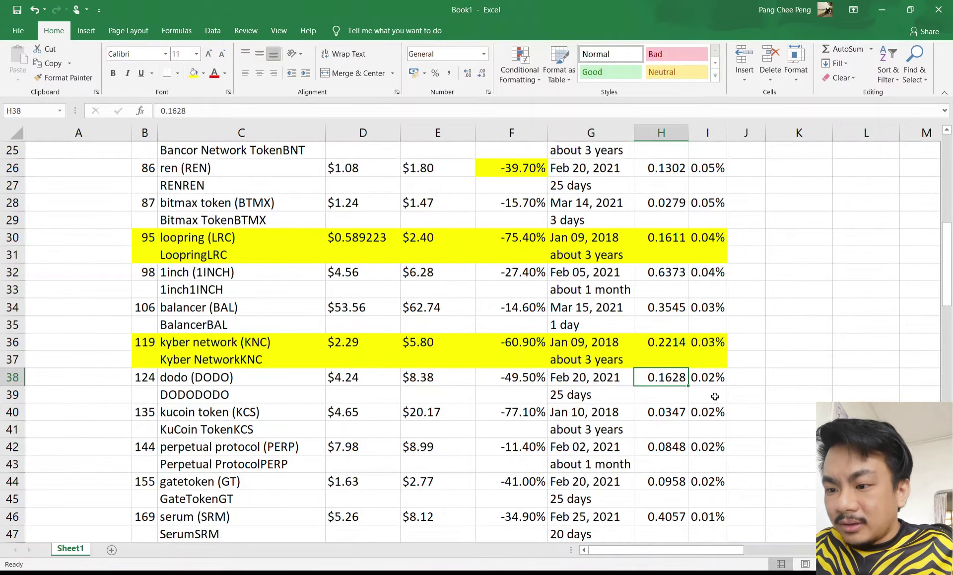
Step: Check the dodo (DODO) entry, and highlight both rows of kucoin token (KCS) in yellow across columns B to I
{"action": "scroll", "coordinate": [714, 440], "scroll_direction": "down", "scroll_amount": 1}
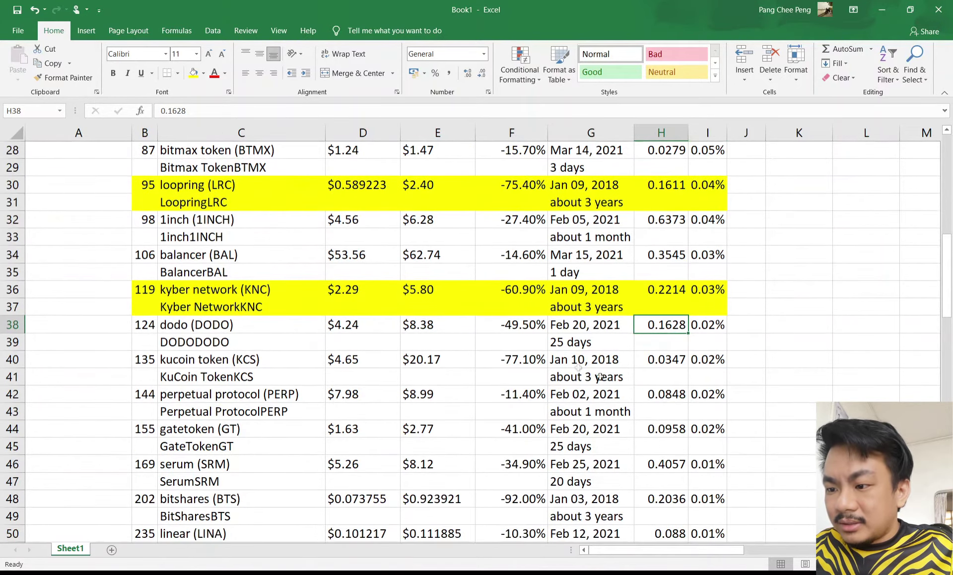
{"action": "left_click", "coordinate": [518, 340]}
{"action": "left_click_drag", "start_coordinate": [212, 336], "coordinate": [214, 340]}
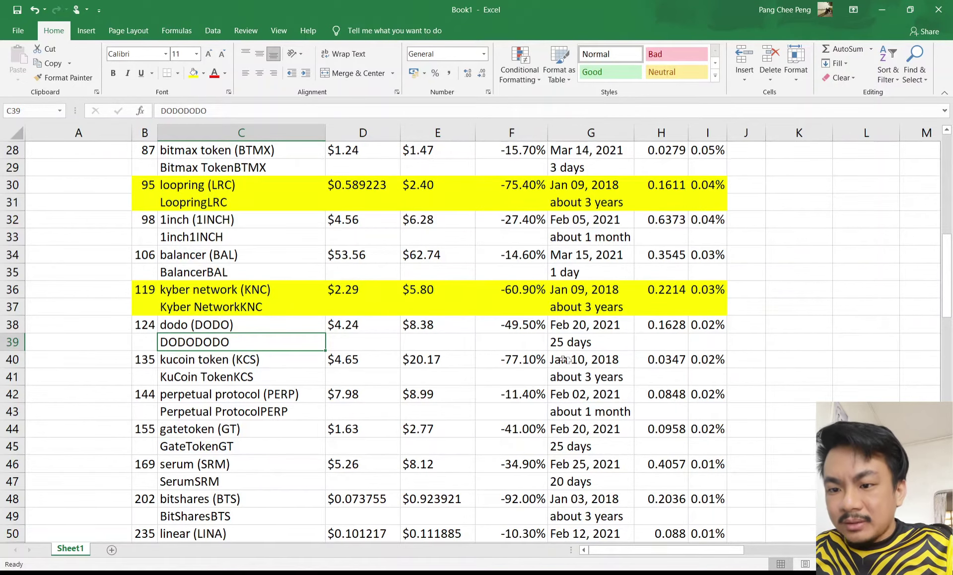
{"action": "left_click_drag", "start_coordinate": [704, 377], "coordinate": [145, 360]}
{"action": "left_click", "coordinate": [193, 73]}
{"action": "left_click", "coordinate": [512, 376]}
{"action": "scroll", "coordinate": [548, 468], "scroll_direction": "down", "scroll_amount": 1}
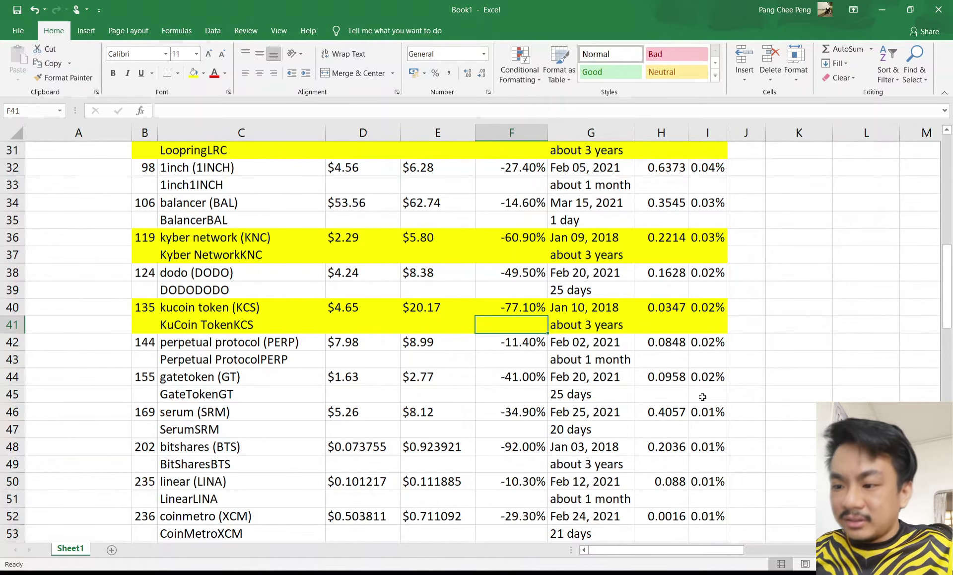
Step: Fill both rows of the bitshares (BTS) entry with yellow across columns B to I
{"action": "scroll", "coordinate": [702, 396], "scroll_direction": "down", "scroll_amount": 1}
{"action": "left_click_drag", "start_coordinate": [708, 411], "coordinate": [146, 403]}
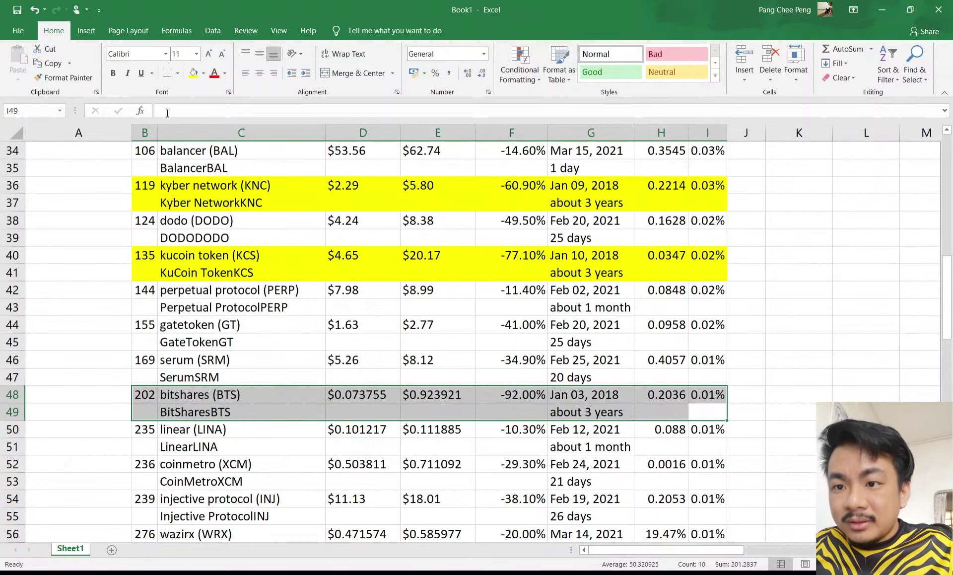
{"action": "left_click", "coordinate": [193, 73]}
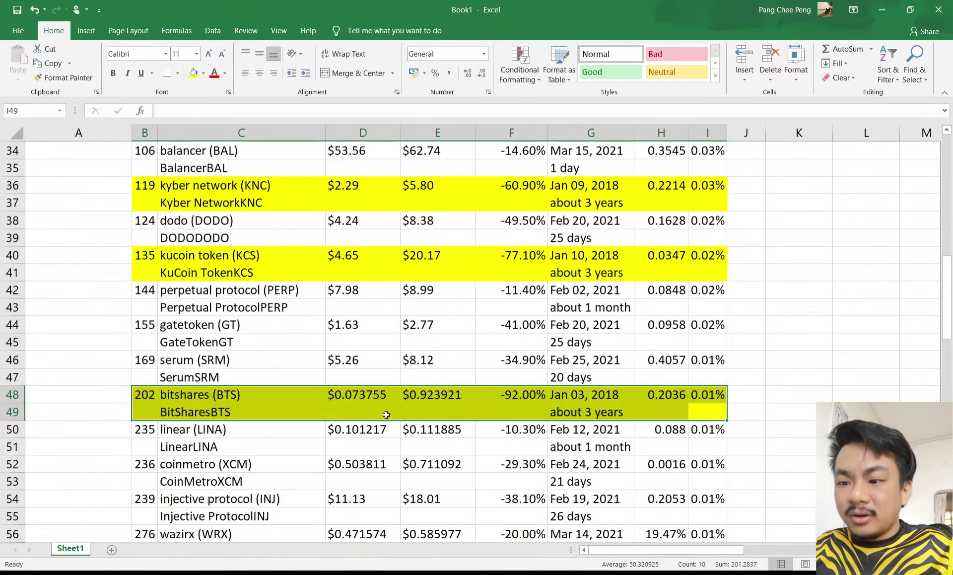
Step: Highlight both rows of the injective protocol (INJ) entry in yellow, from column B to column I
{"action": "scroll", "coordinate": [386, 414], "scroll_direction": "down", "scroll_amount": 2}
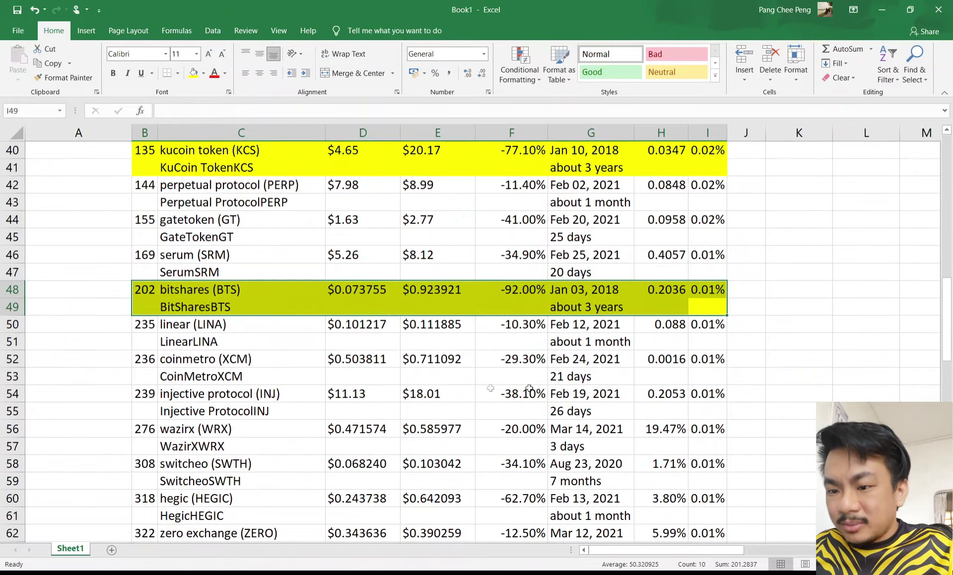
{"action": "scroll", "coordinate": [532, 429], "scroll_direction": "down", "scroll_amount": 1}
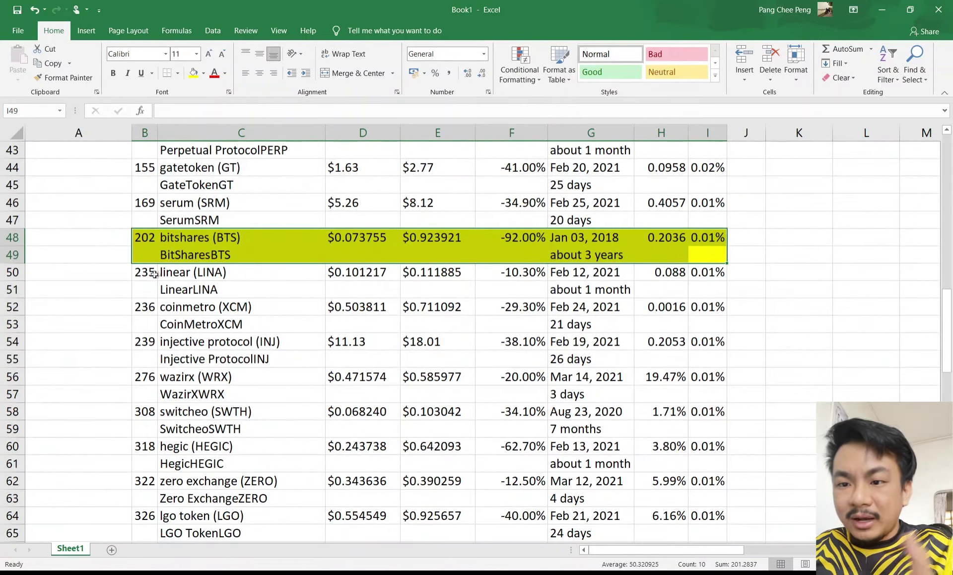
{"action": "left_click", "coordinate": [144, 341]}
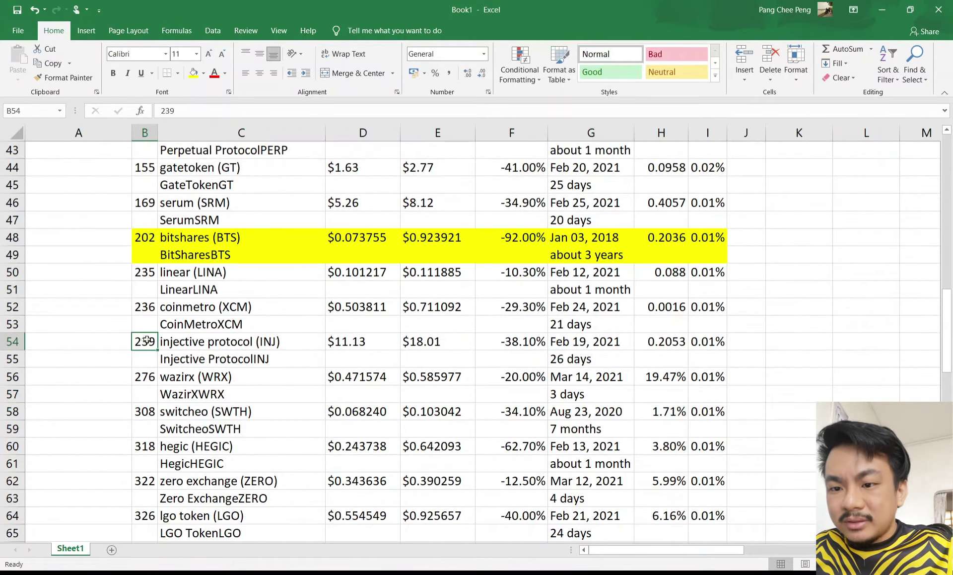
{"action": "left_click_drag", "start_coordinate": [175, 340], "coordinate": [715, 358]}
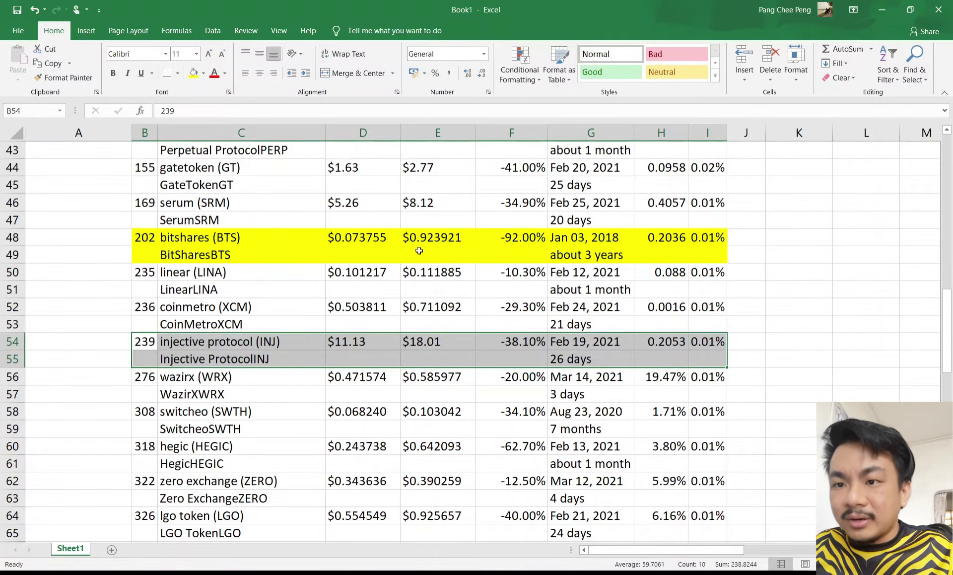
{"action": "left_click", "coordinate": [193, 72]}
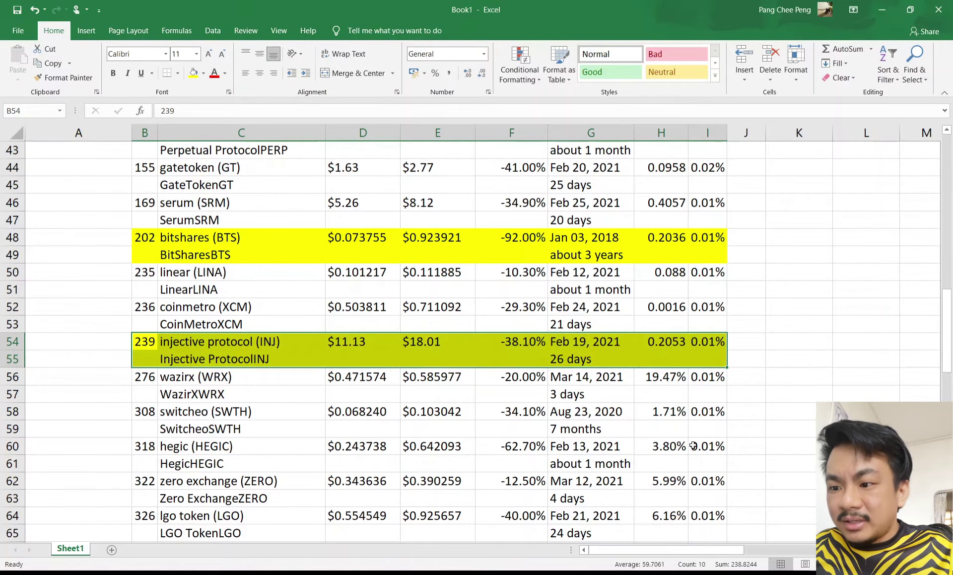
Step: Examine the switcheo (SWTH) and hegic (HEGIC) entries, comparing their drop from the all-time high and the date of that high
{"action": "left_click", "coordinate": [654, 411]}
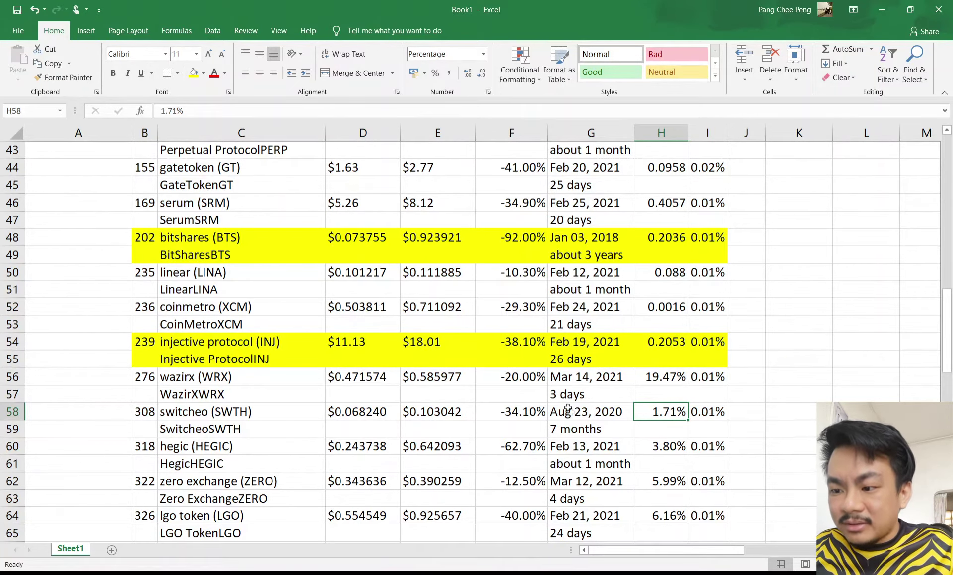
{"action": "scroll", "coordinate": [589, 464], "scroll_direction": "down", "scroll_amount": 2}
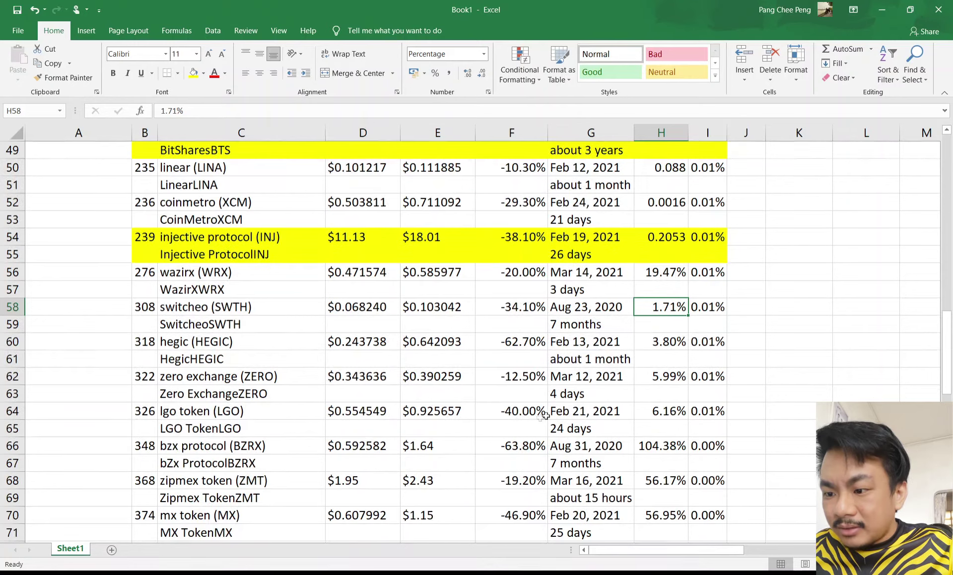
{"action": "scroll", "coordinate": [711, 471], "scroll_direction": "down", "scroll_amount": 1}
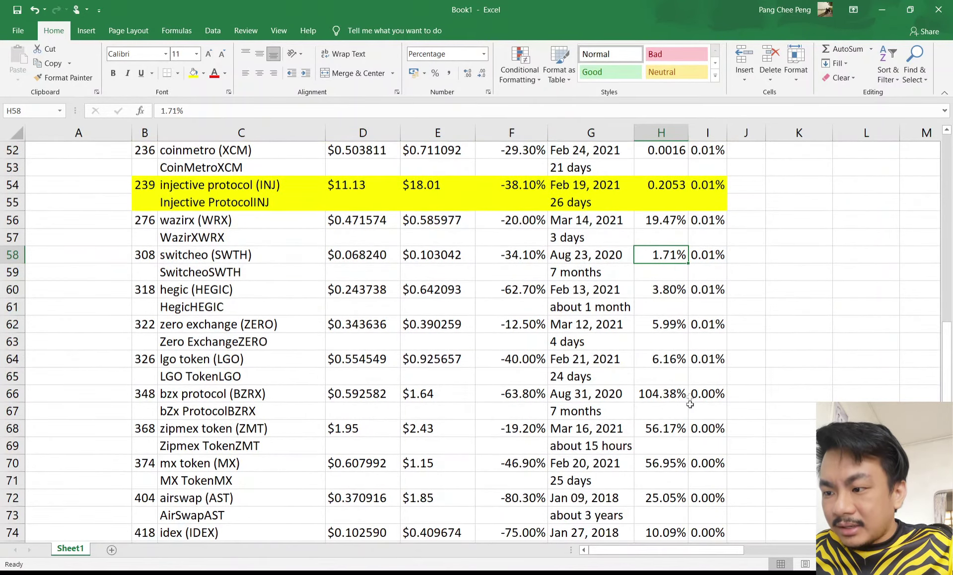
{"action": "left_click_drag", "start_coordinate": [713, 272], "coordinate": [156, 260]}
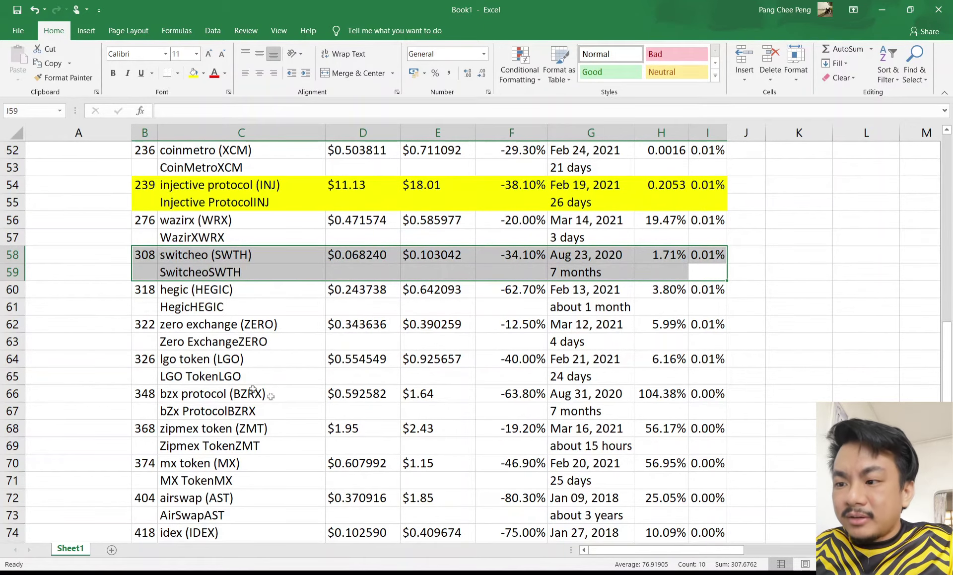
{"action": "left_click", "coordinate": [579, 346]}
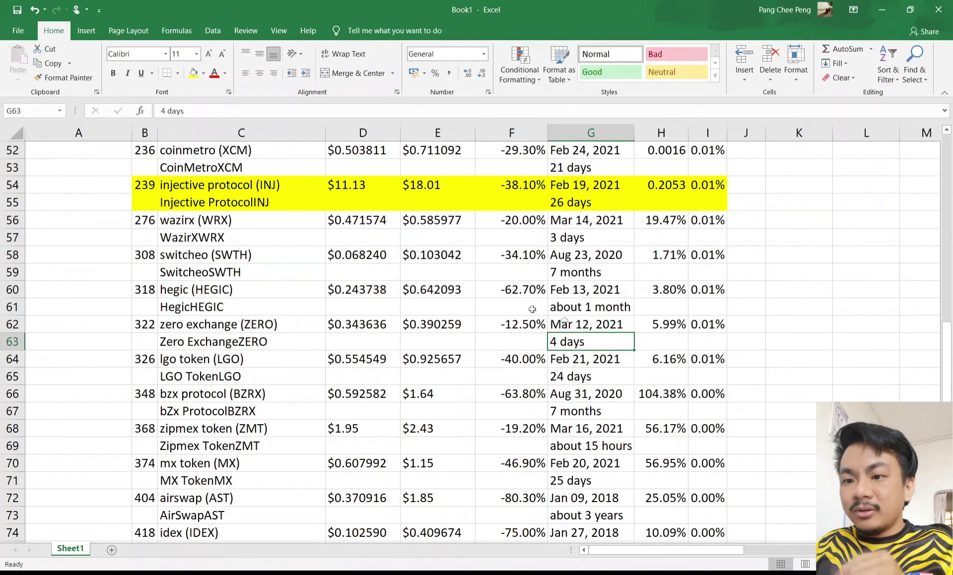
{"action": "left_click_drag", "start_coordinate": [213, 273], "coordinate": [260, 251]}
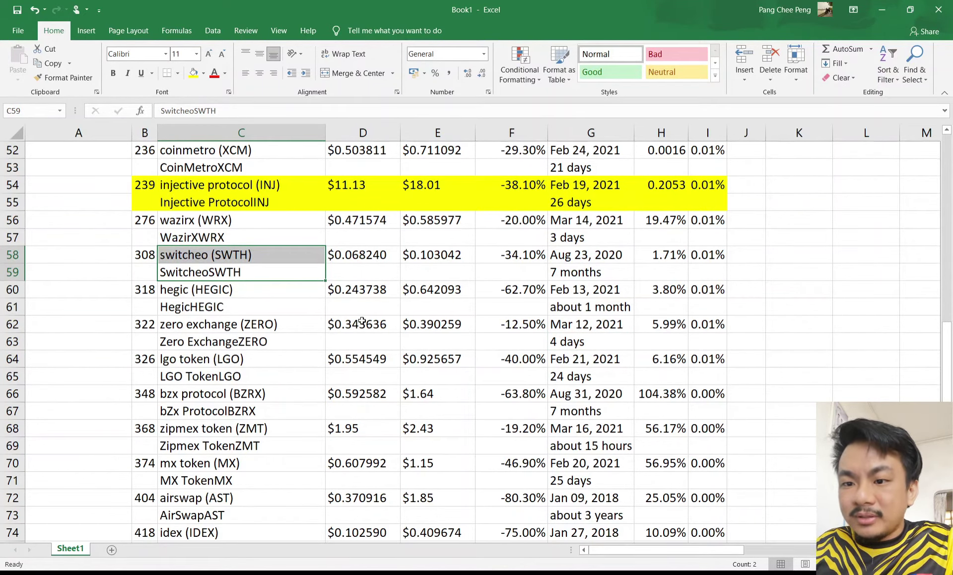
{"action": "left_click", "coordinate": [685, 306]}
{"action": "left_click_drag", "start_coordinate": [685, 305], "coordinate": [145, 289]}
Step: Fill both rows of the bzx protocol (BZRX) entry with yellow across columns B to I
{"action": "scroll", "coordinate": [397, 297], "scroll_direction": "down", "scroll_amount": 1}
{"action": "left_click_drag", "start_coordinate": [707, 359], "coordinate": [156, 337]}
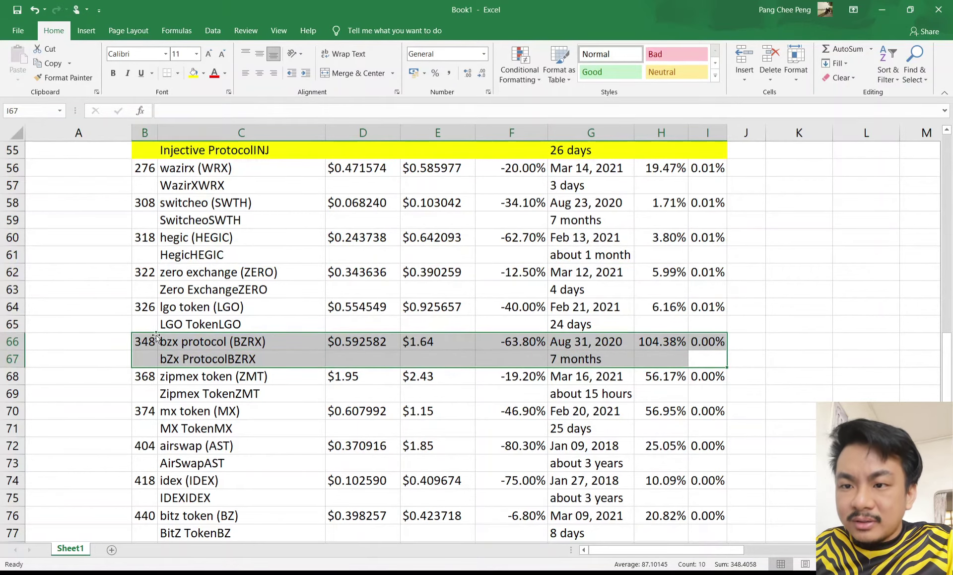
{"action": "left_click", "coordinate": [194, 73]}
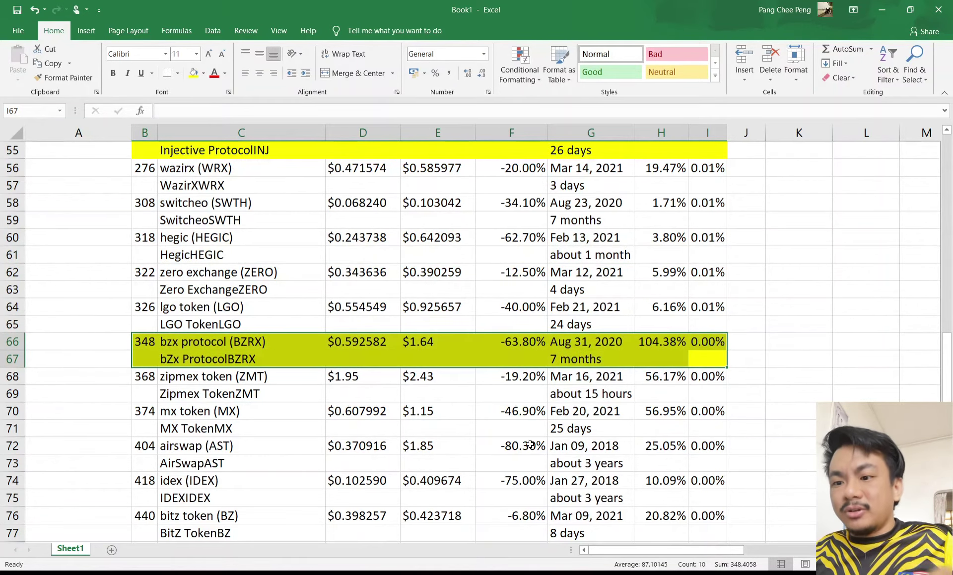
Step: Highlight both rows of the airswap (AST) and idex (IDEX) entries in yellow across columns B to I
{"action": "scroll", "coordinate": [687, 412], "scroll_direction": "down", "scroll_amount": 2}
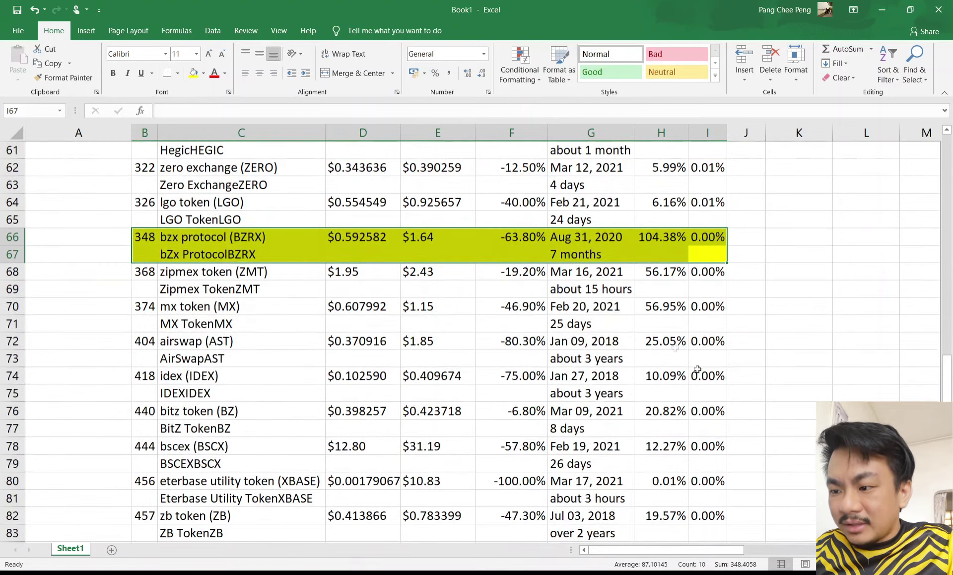
{"action": "left_click_drag", "start_coordinate": [705, 356], "coordinate": [174, 347]}
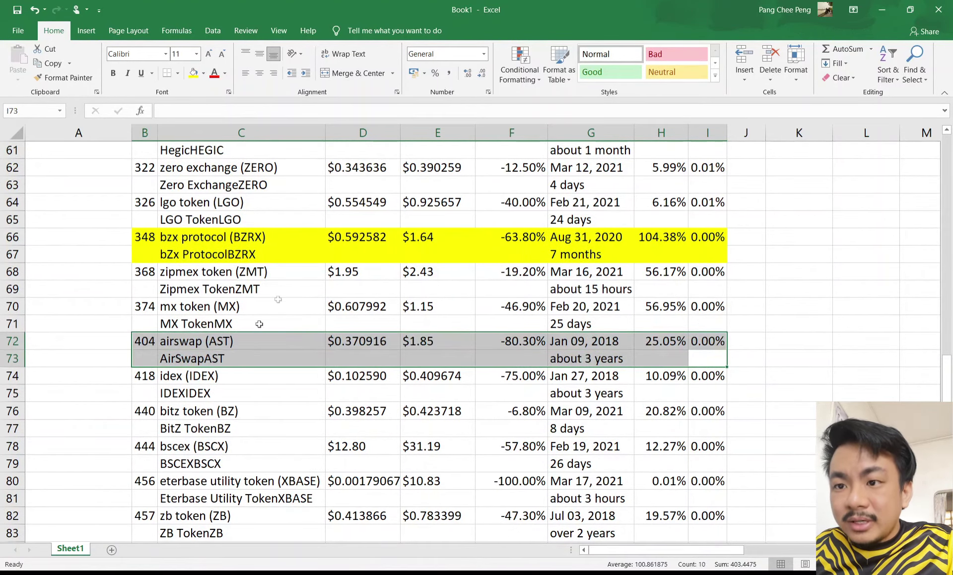
{"action": "left_click", "coordinate": [194, 74]}
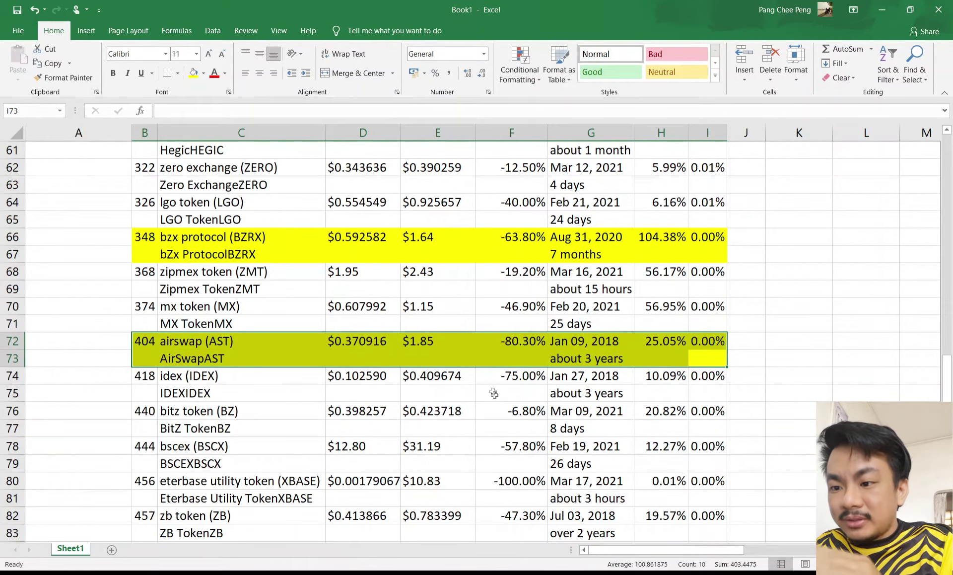
{"action": "mouse_move", "coordinate": [707, 393]}
{"action": "left_mouse_down"}
{"action": "mouse_move", "coordinate": [74, 393]}
{"action": "mouse_move", "coordinate": [144, 376]}
{"action": "left_mouse_up"}
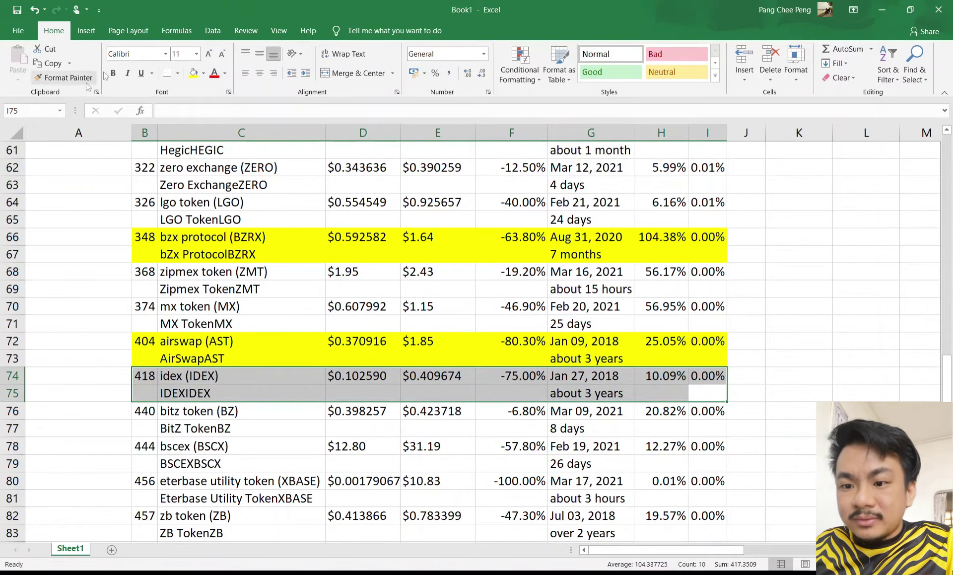
{"action": "left_click", "coordinate": [193, 73]}
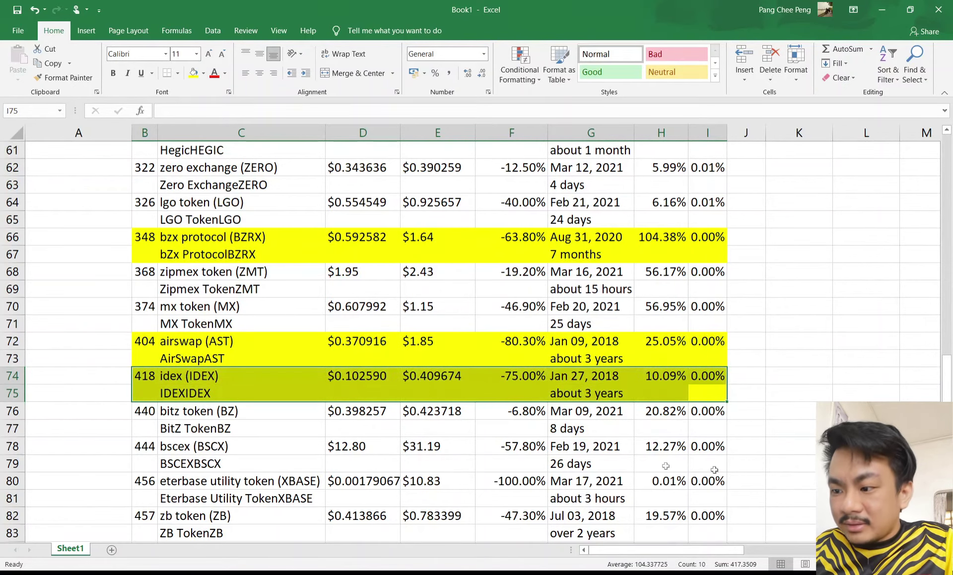
Step: Fill both rows of the zb token (ZB) entry with yellow, from column B to column I
{"action": "scroll", "coordinate": [722, 470], "scroll_direction": "down", "scroll_amount": 1}
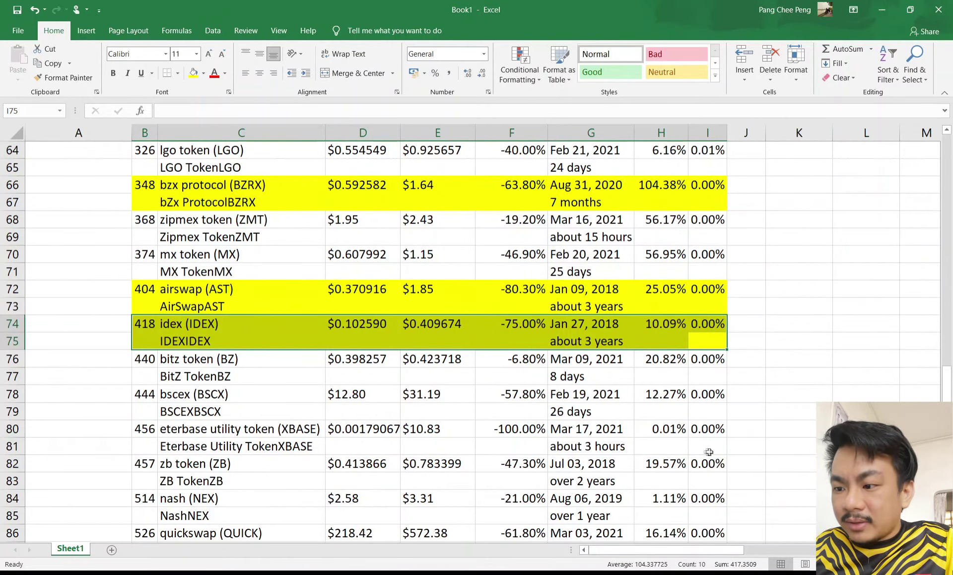
{"action": "scroll", "coordinate": [710, 451], "scroll_direction": "down", "scroll_amount": 1}
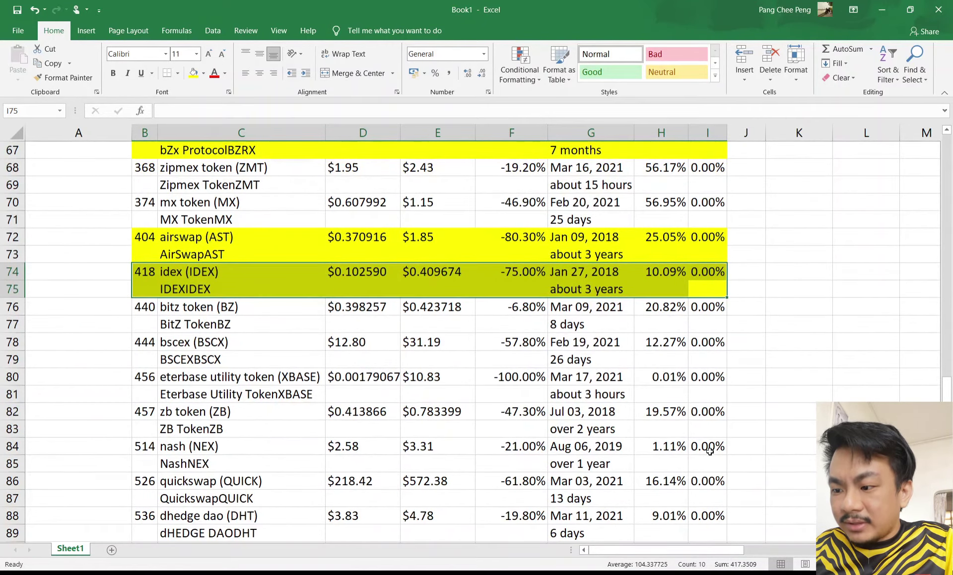
{"action": "left_click_drag", "start_coordinate": [717, 423], "coordinate": [149, 415]}
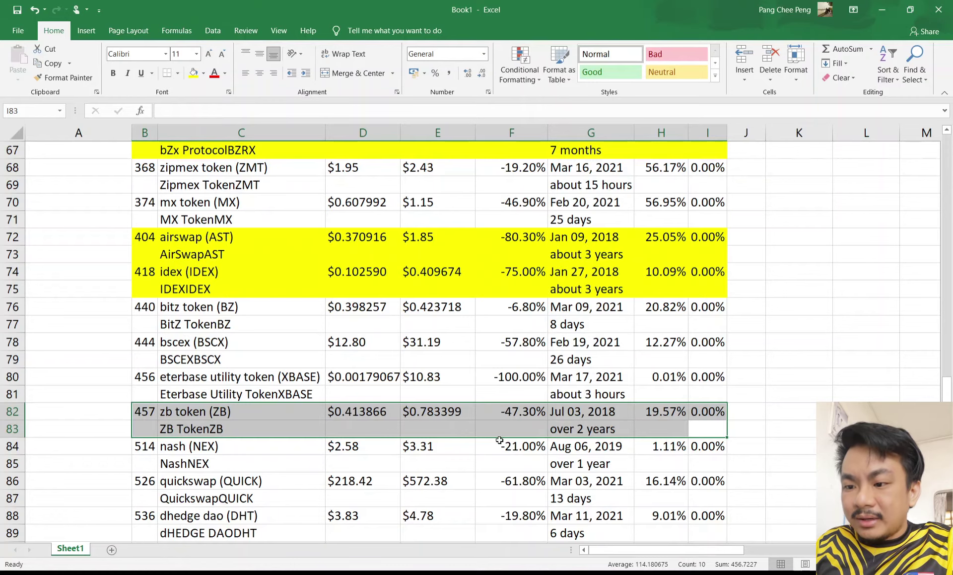
{"action": "key", "text": "ctrl+q"}
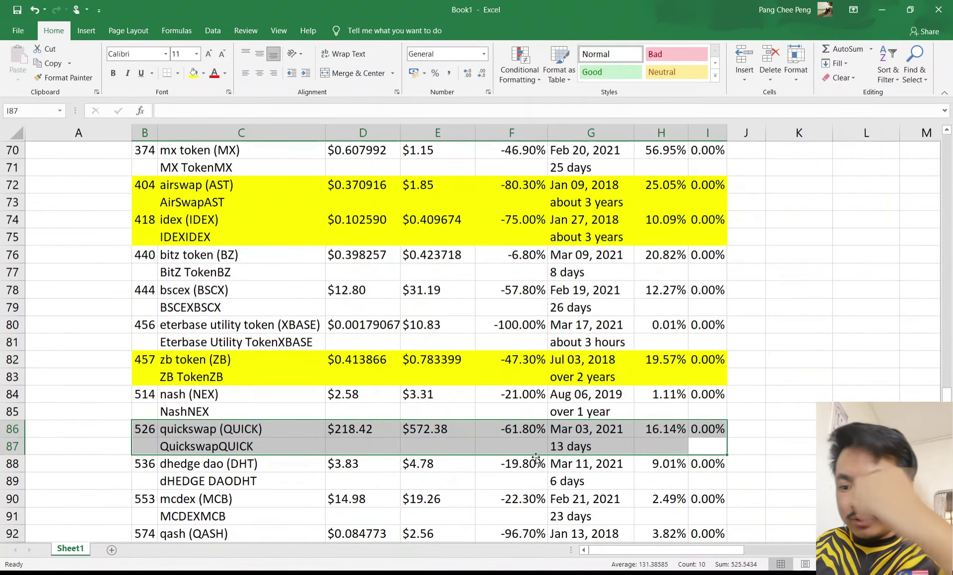
Step: Review the remaining entries from quickswap (QUICK) to unilayer (LAYER), checking the all-time-high drop and date, especially for qash (QASH)
{"action": "scroll", "coordinate": [536, 457], "scroll_direction": "down", "scroll_amount": 1}
{"action": "scroll", "coordinate": [540, 448], "scroll_direction": "up", "scroll_amount": 1}
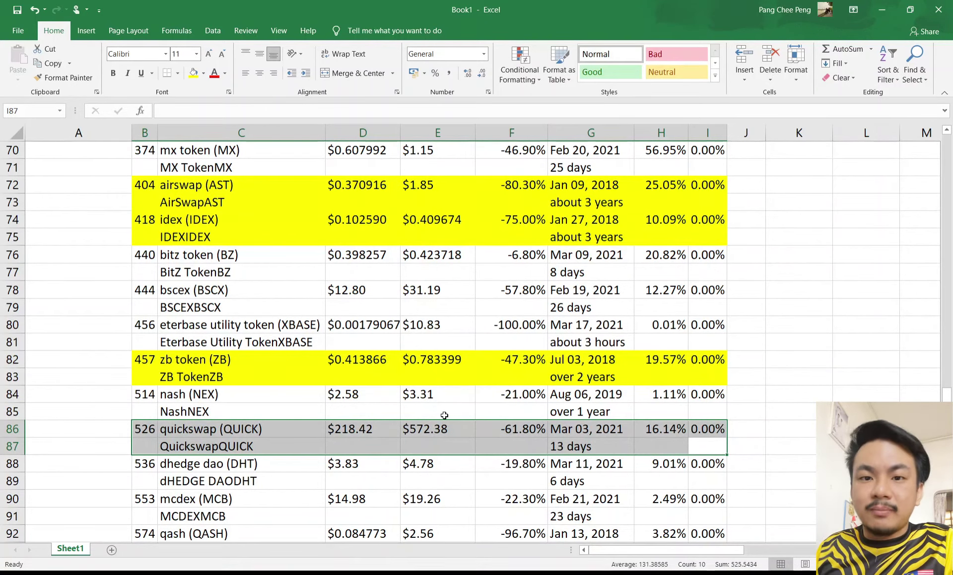
{"action": "scroll", "coordinate": [445, 415], "scroll_direction": "down", "scroll_amount": 1}
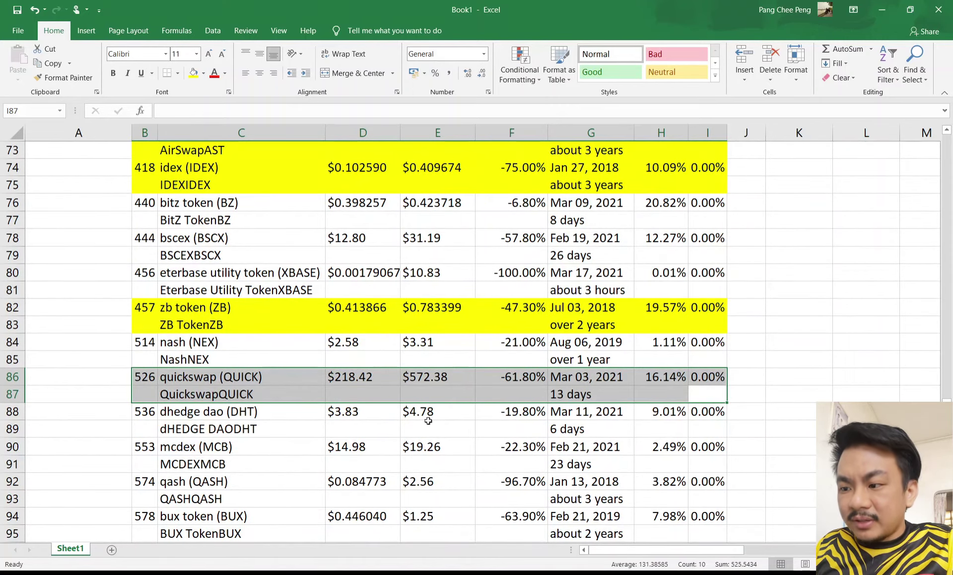
{"action": "scroll", "coordinate": [504, 449], "scroll_direction": "down", "scroll_amount": 1}
{"action": "left_click_drag", "start_coordinate": [697, 306], "coordinate": [145, 290]}
{"action": "scroll", "coordinate": [690, 422], "scroll_direction": "down", "scroll_amount": 3}
{"action": "left_click_drag", "start_coordinate": [708, 288], "coordinate": [149, 277]}
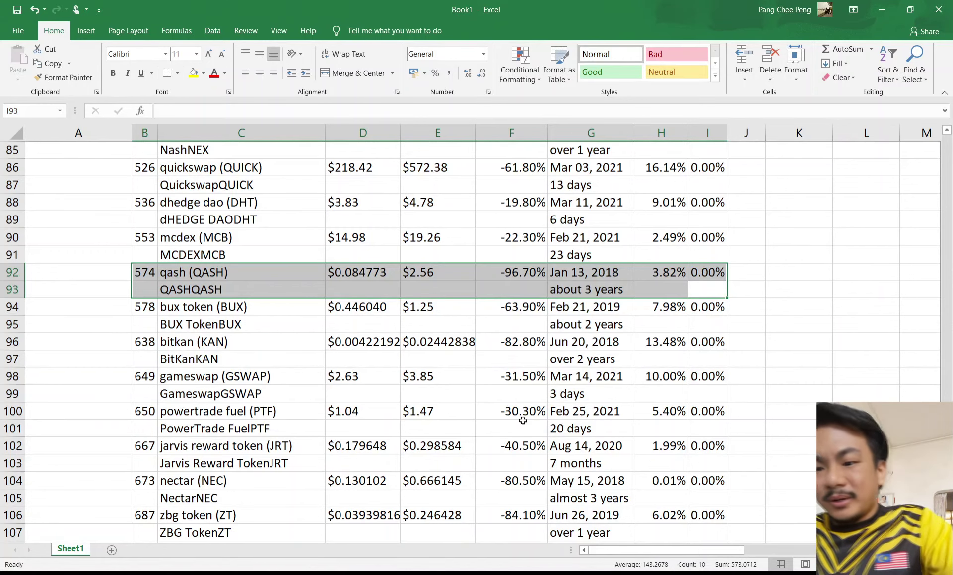
{"action": "scroll", "coordinate": [522, 420], "scroll_direction": "down", "scroll_amount": 2}
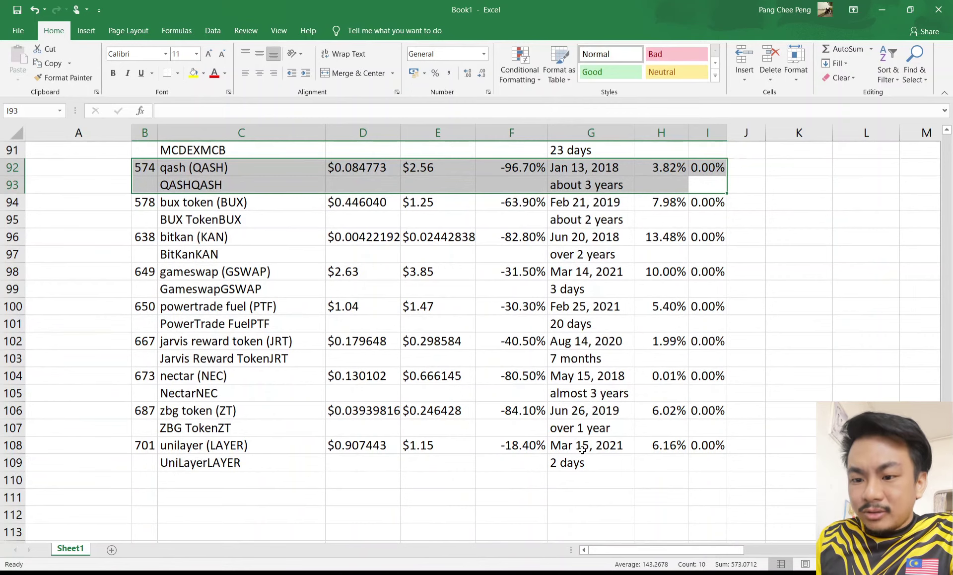